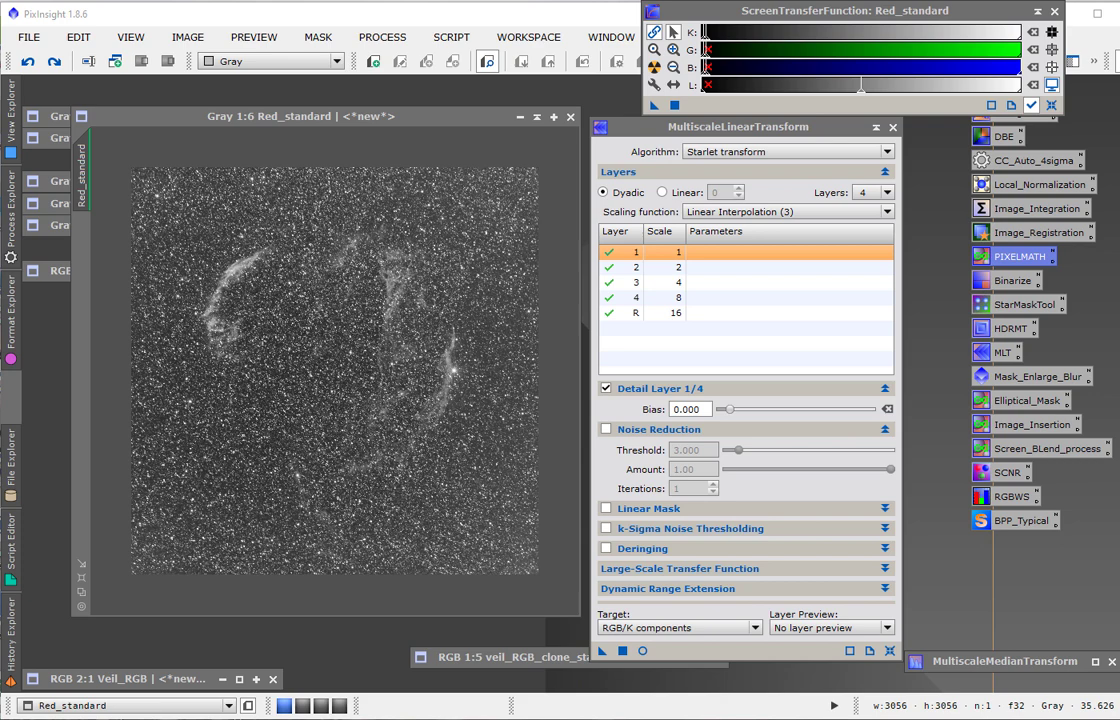
Step: Show the MultiscaleLinearTransform Algorithm options: Starlet transform and Multiscale linear transform
{"action": "left_click", "coordinate": [714, 153]}
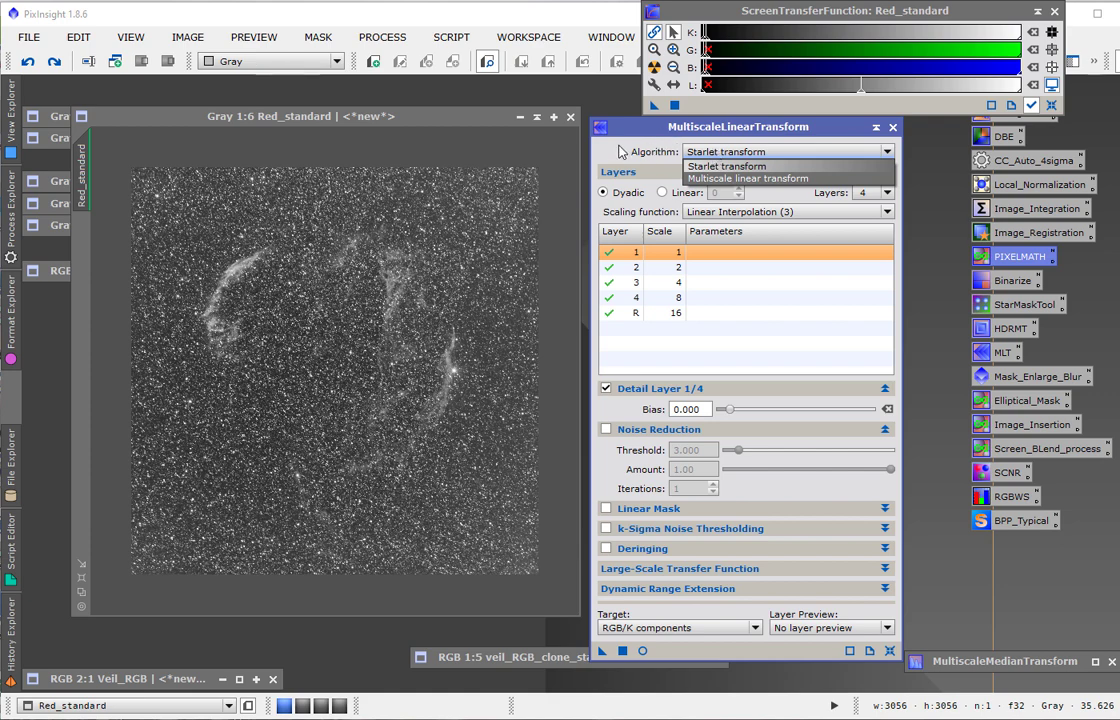
{"action": "left_click", "coordinate": [618, 149]}
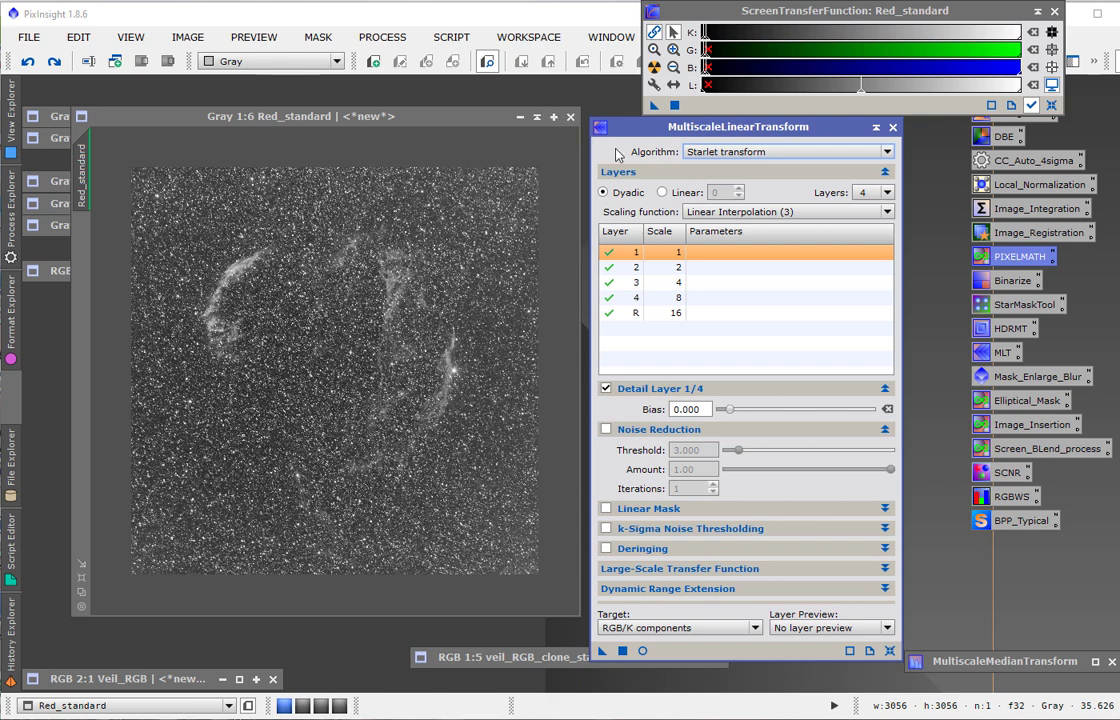
{"action": "mouse_move", "coordinate": [616, 155]}
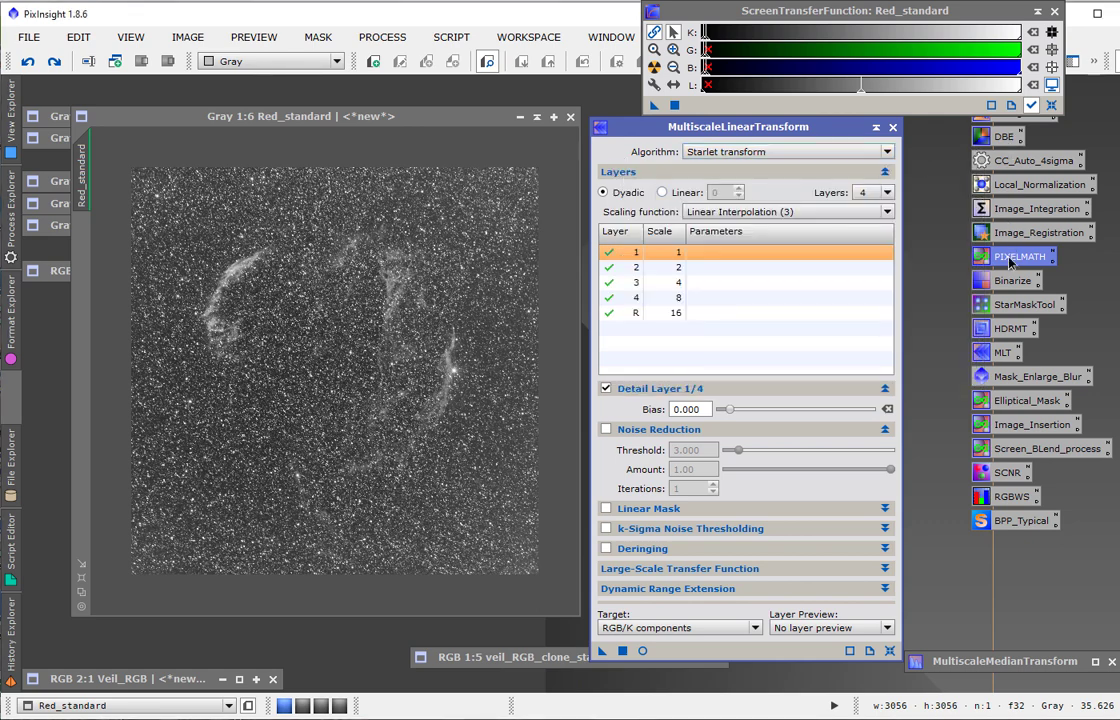
Step: Apply the PixelMath expression X() to Red_standard, producing a black-to-white horizontal gradient
{"action": "key", "text": "Return"}
{"action": "left_click", "coordinate": [875, 224]}
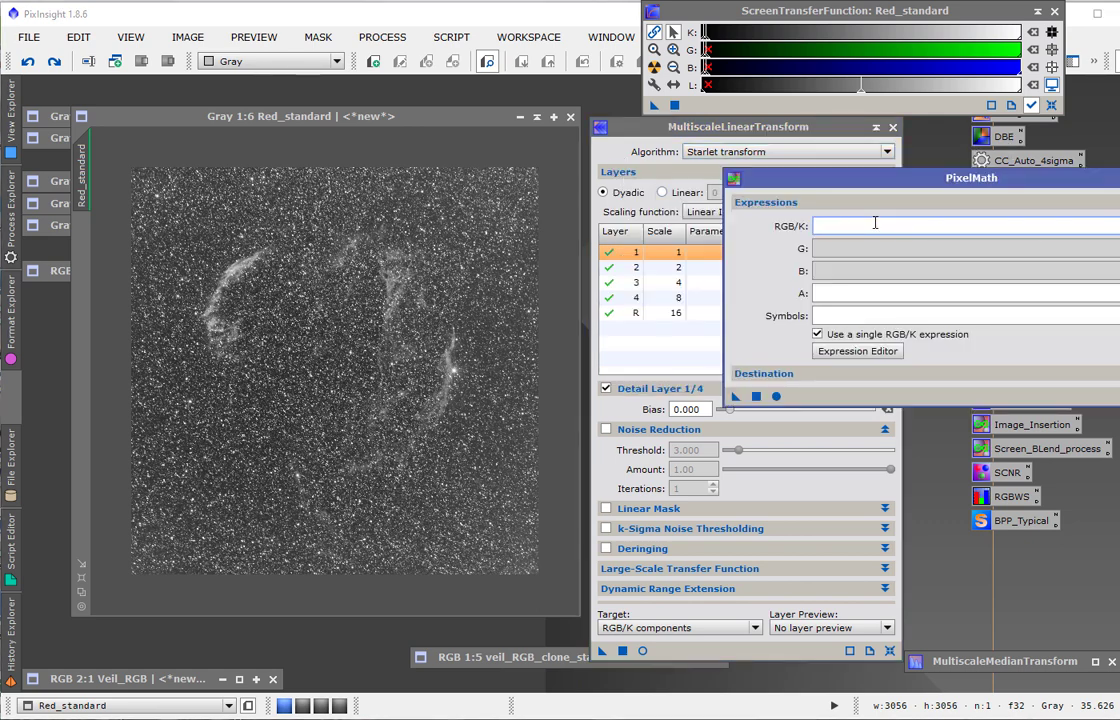
{"action": "type", "text": "X()"}
{"action": "left_click", "coordinate": [340, 332]}
{"action": "left_click", "coordinate": [1022, 107]}
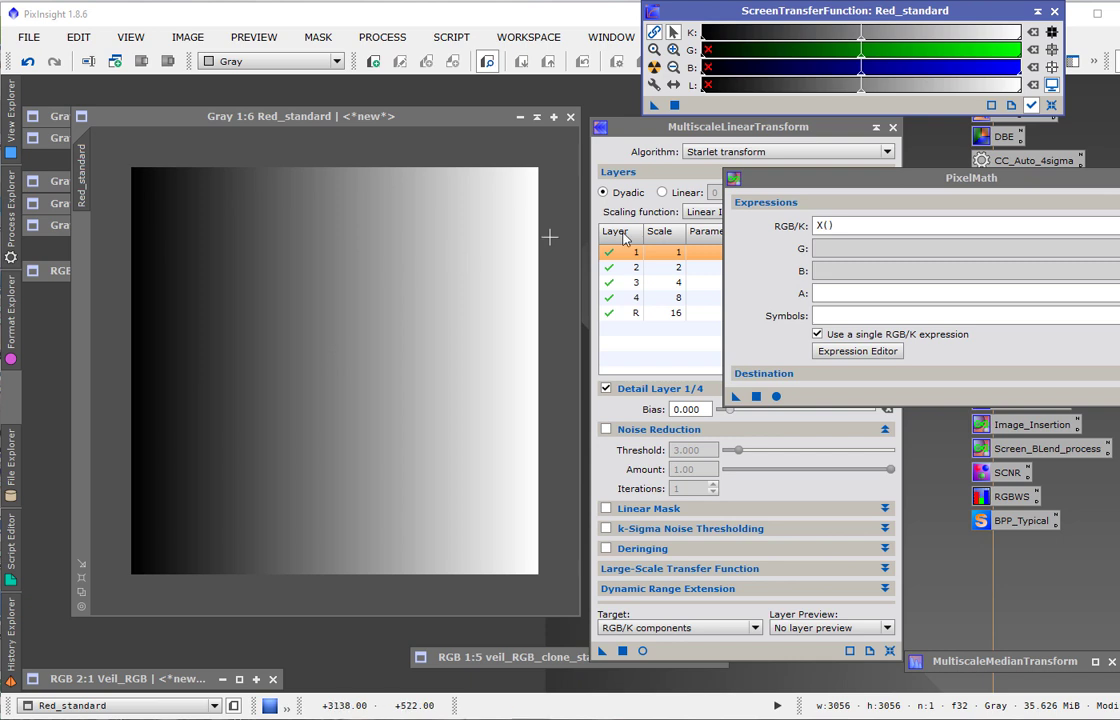
{"action": "left_click", "coordinate": [598, 122]}
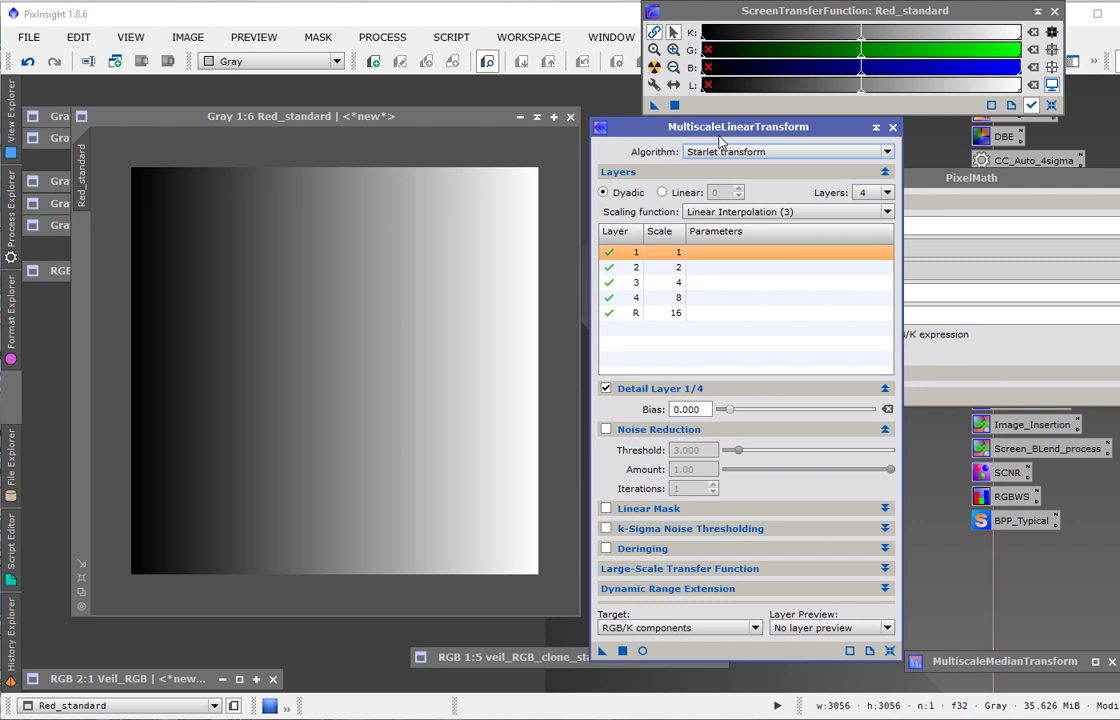
Step: Move MultiscaleLinearTransform up-left and PixelMath lower-left in front, then select the X() expression
{"action": "left_click_drag", "start_coordinate": [717, 133], "coordinate": [714, 95]}
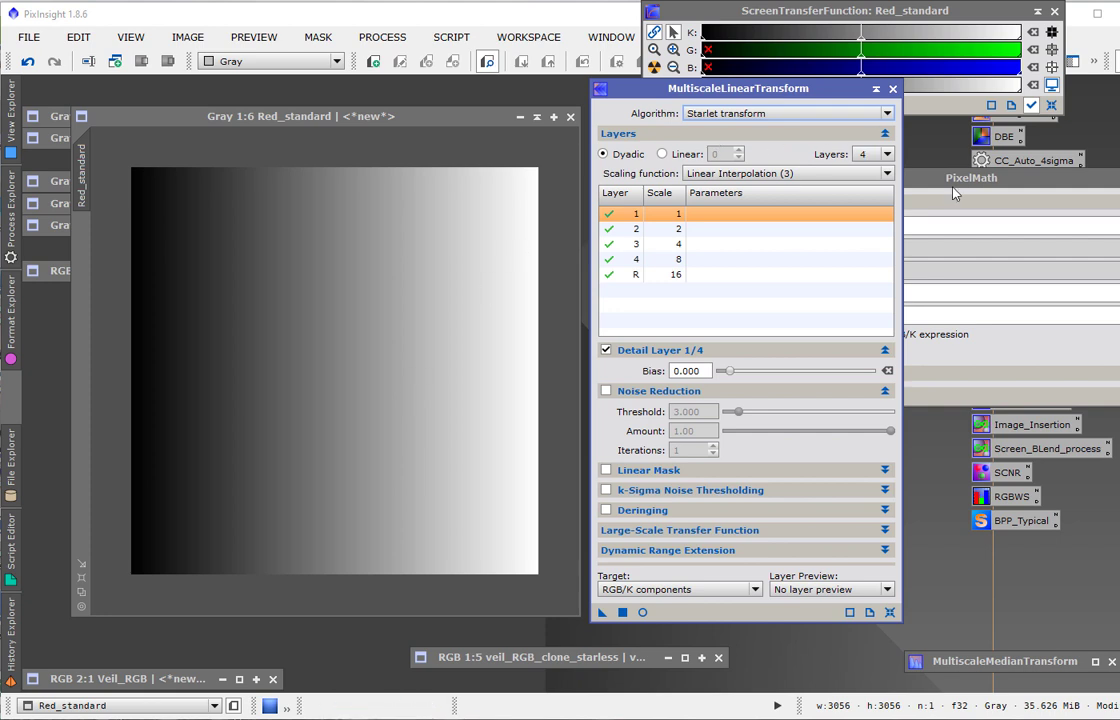
{"action": "left_click_drag", "start_coordinate": [925, 178], "coordinate": [812, 196]}
{"action": "left_click_drag", "start_coordinate": [751, 256], "coordinate": [652, 252]}
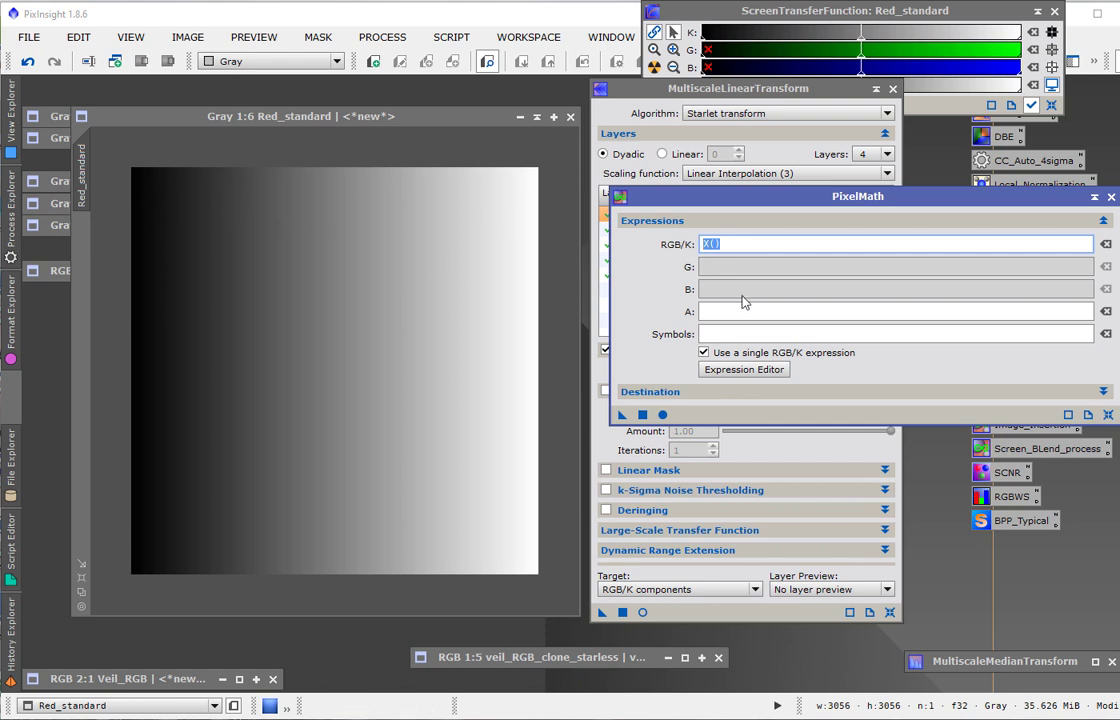
Step: Replace X() in the RGB/K field with sin(X()*180/pi())
{"action": "type", "text": "sin(X()"}
{"action": "type", "text": "80"}
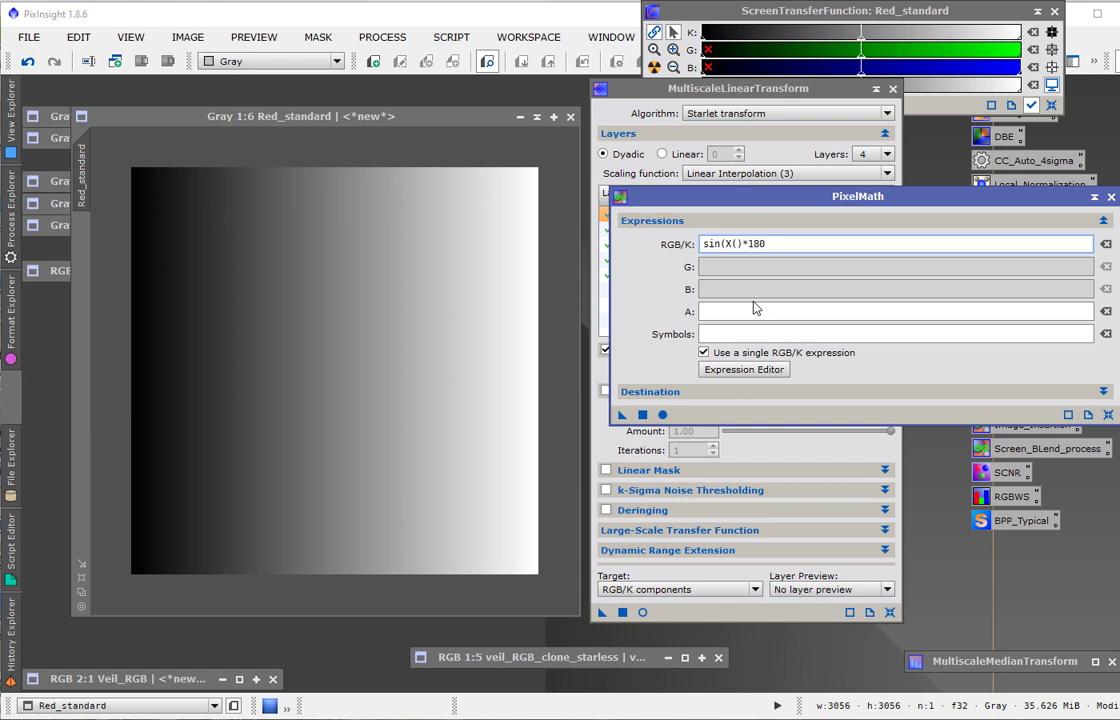
{"action": "type", "text": "/pi())"}
Step: Edit the expression into sin((X()*180/pi())^2) in the Expression Editor and verify it parses
{"action": "left_click", "coordinate": [733, 247]}
{"action": "type", "text": "("}
{"action": "left_click", "coordinate": [780, 370]}
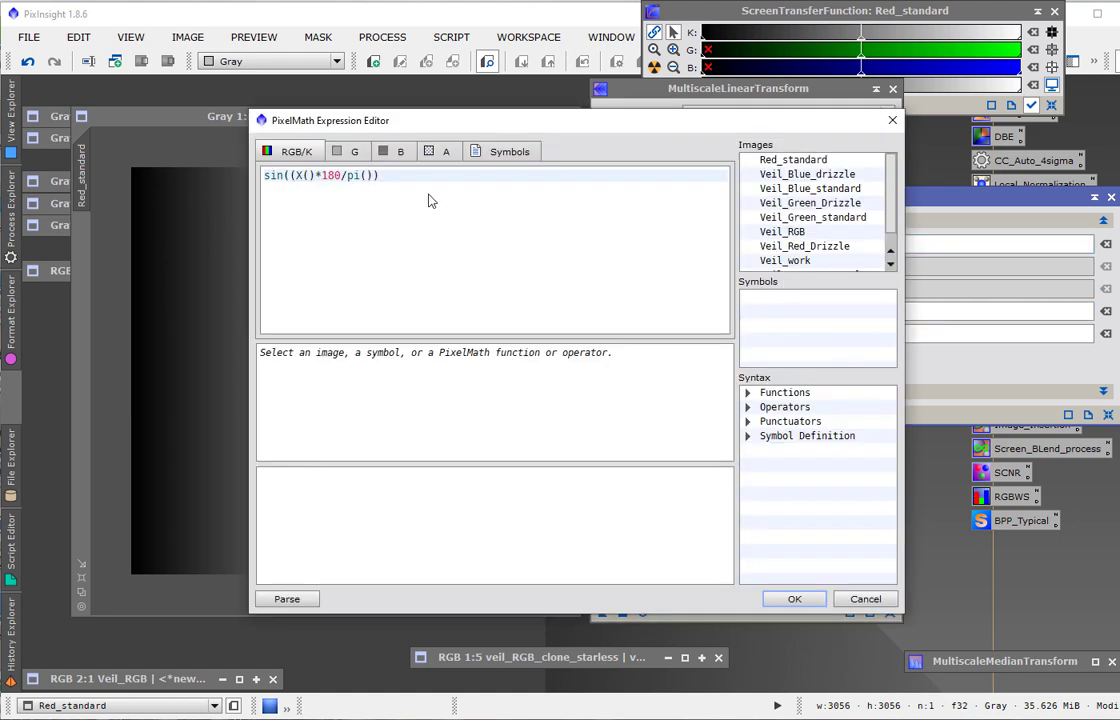
{"action": "left_click", "coordinate": [390, 177]}
{"action": "type", "text": ")"}
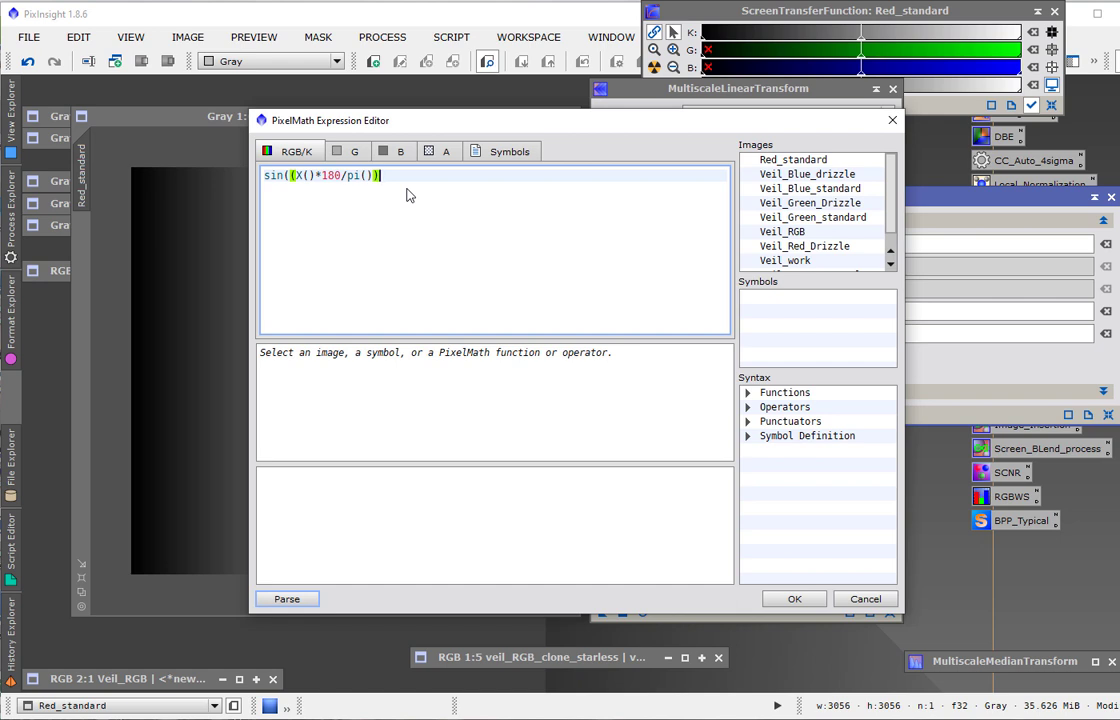
{"action": "type", "text": "^2)"}
{"action": "left_click", "coordinate": [288, 599]}
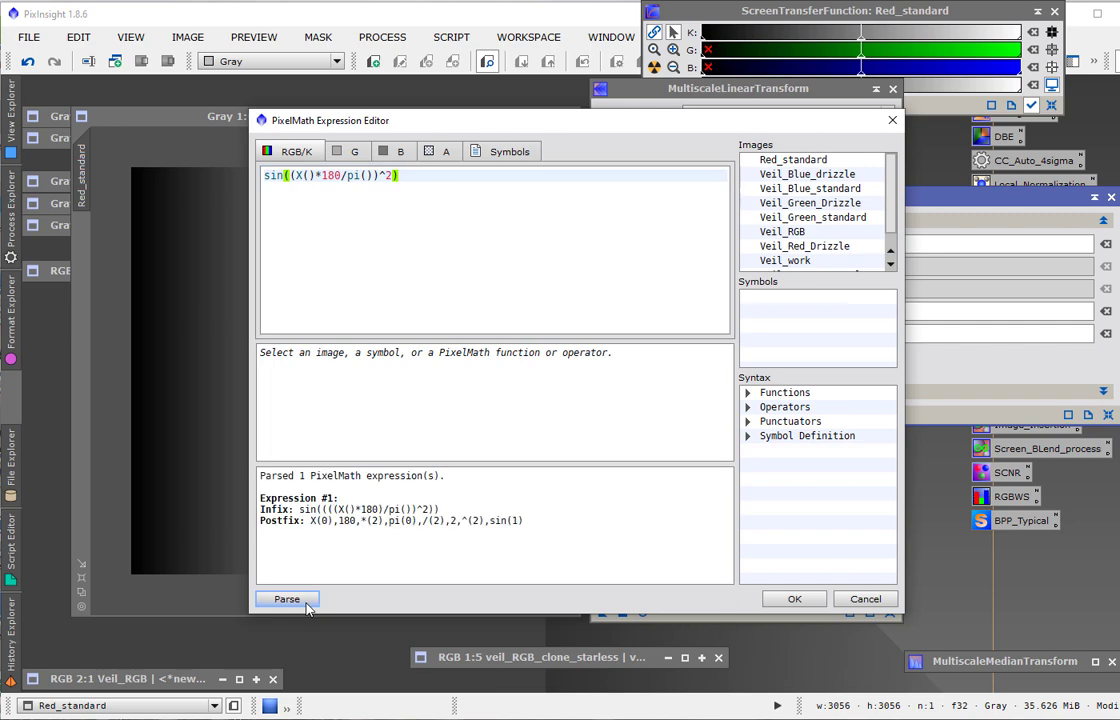
{"action": "left_click", "coordinate": [795, 599]}
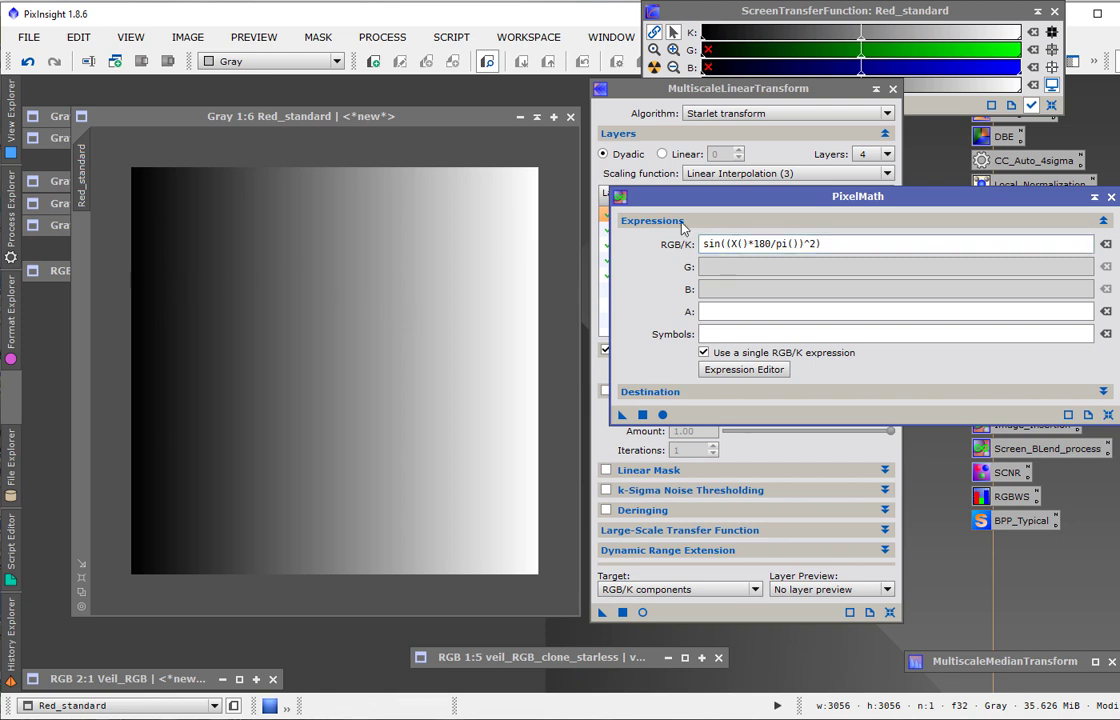
Step: Correct the expression and apply sin((X()*180/pi())^2) to Red_standard, creating narrowing vertical stripes
{"action": "left_click", "coordinate": [772, 249]}
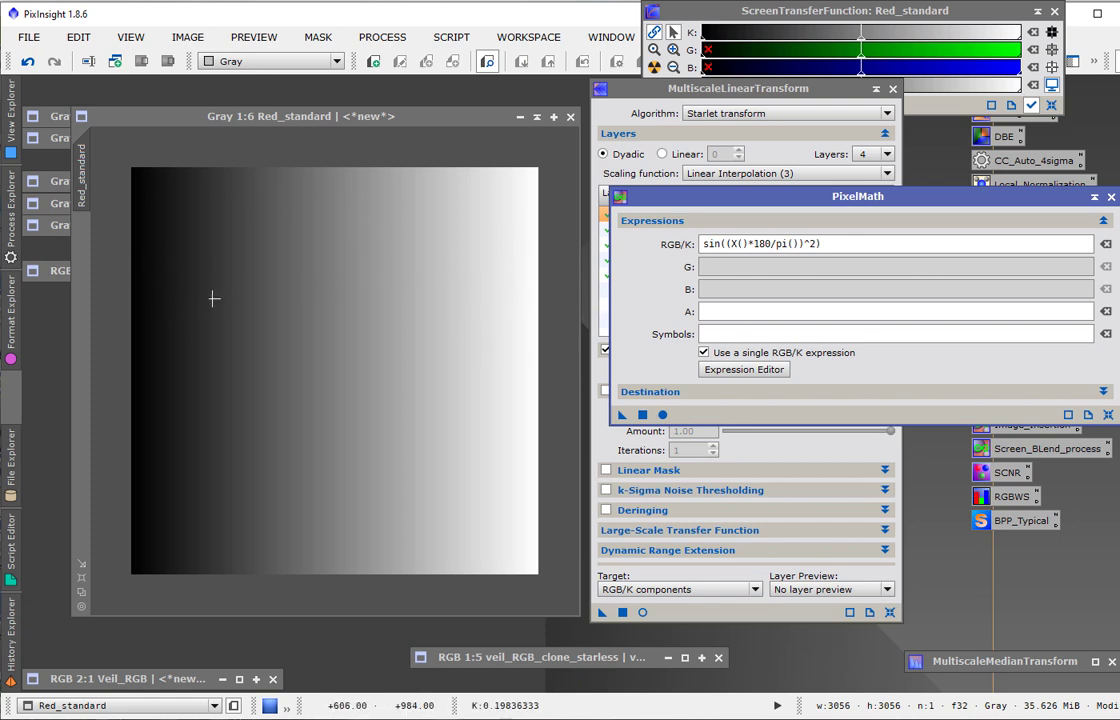
{"action": "left_click", "coordinate": [793, 243]}
{"action": "type", "text": ")"}
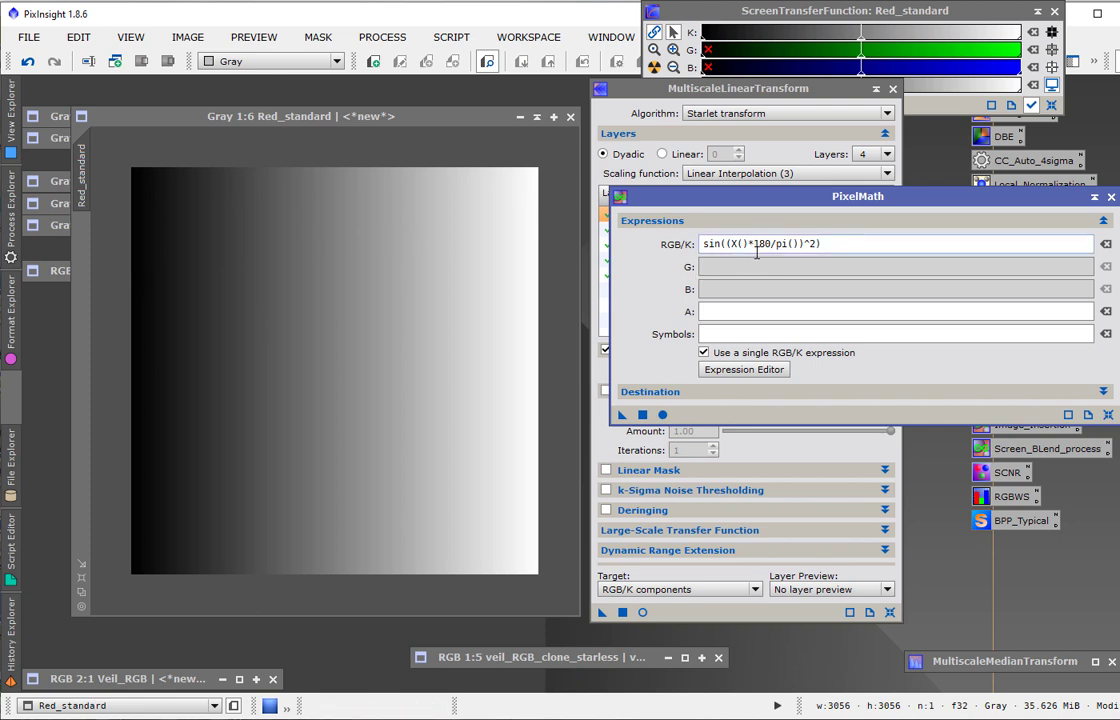
{"action": "left_click_drag", "start_coordinate": [622, 414], "coordinate": [426, 403]}
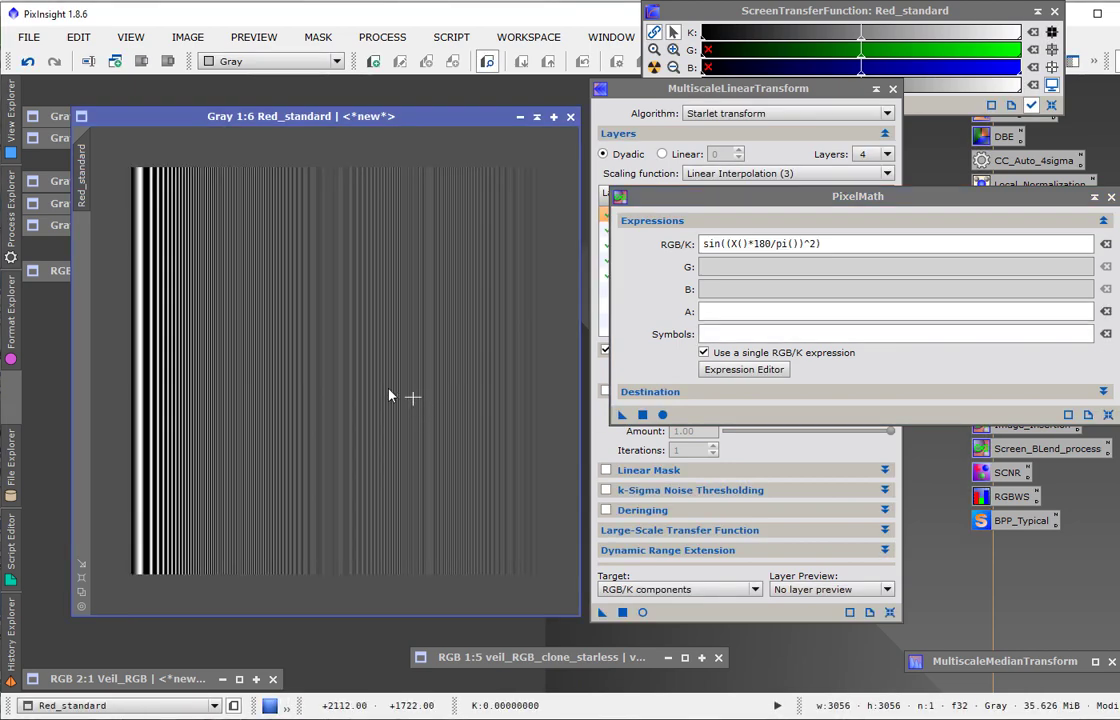
Step: Zoom and pan across Red_standard to examine the fine chirp stripes at 1:1
{"action": "scroll", "coordinate": [321, 341], "scroll_direction": "up", "scroll_amount": 2}
{"action": "scroll", "coordinate": [321, 341], "scroll_direction": "up", "scroll_amount": 3}
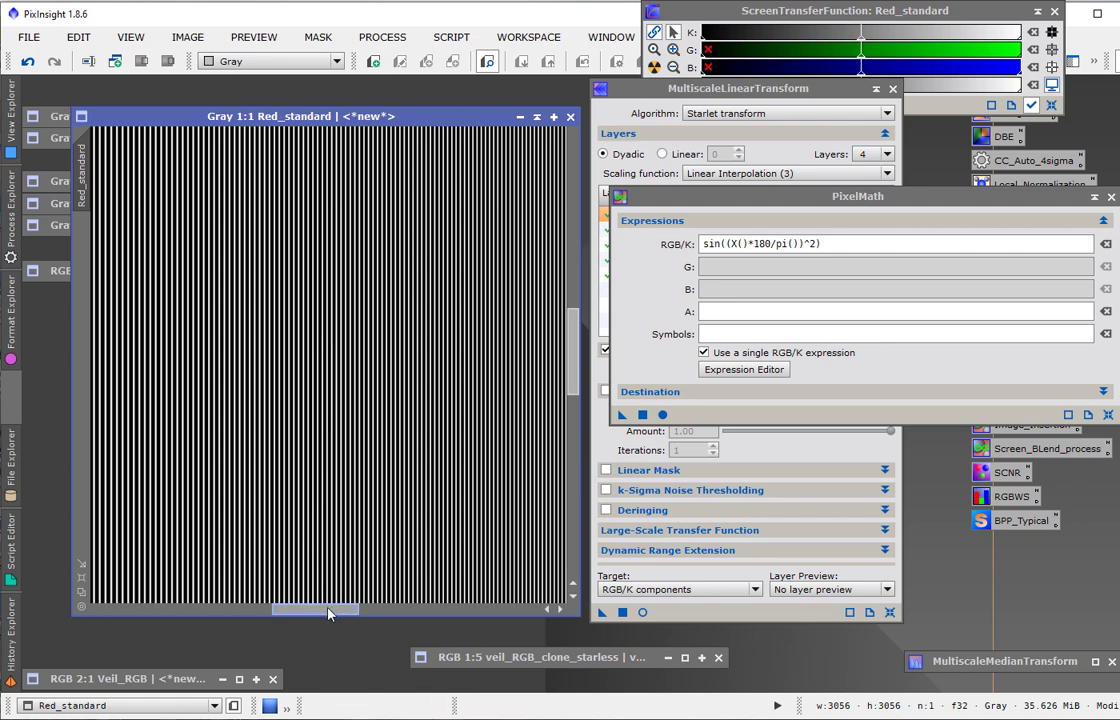
{"action": "left_click_drag", "start_coordinate": [329, 614], "coordinate": [92, 531]}
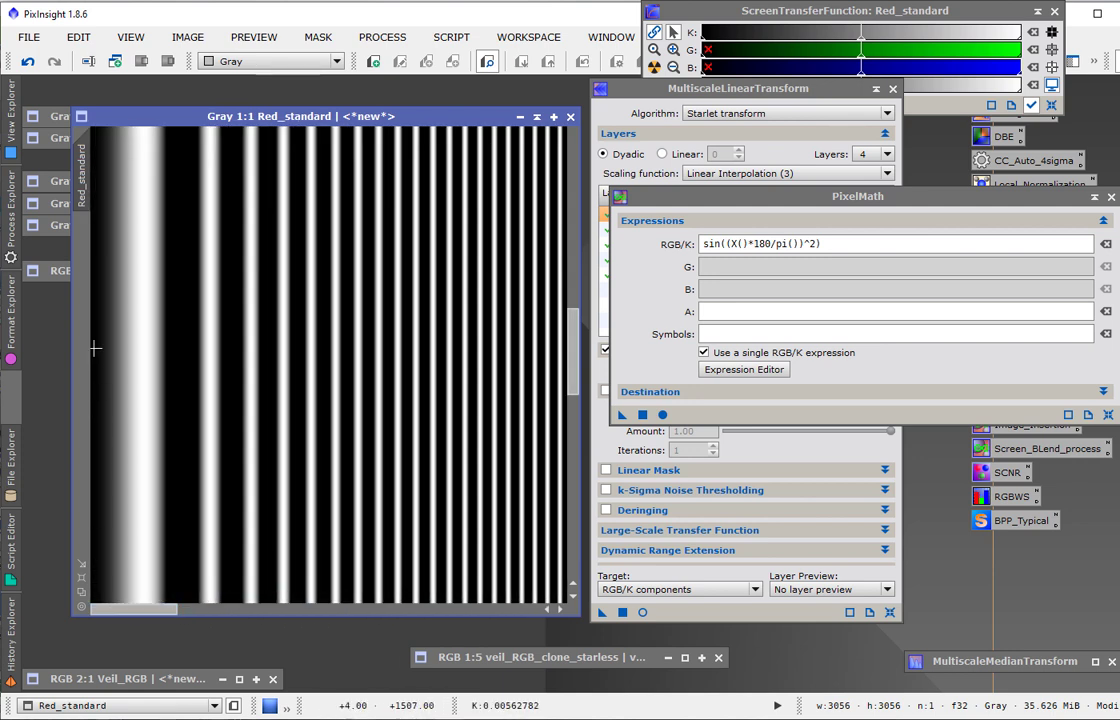
{"action": "scroll", "coordinate": [95, 347], "scroll_direction": "up", "scroll_amount": 3}
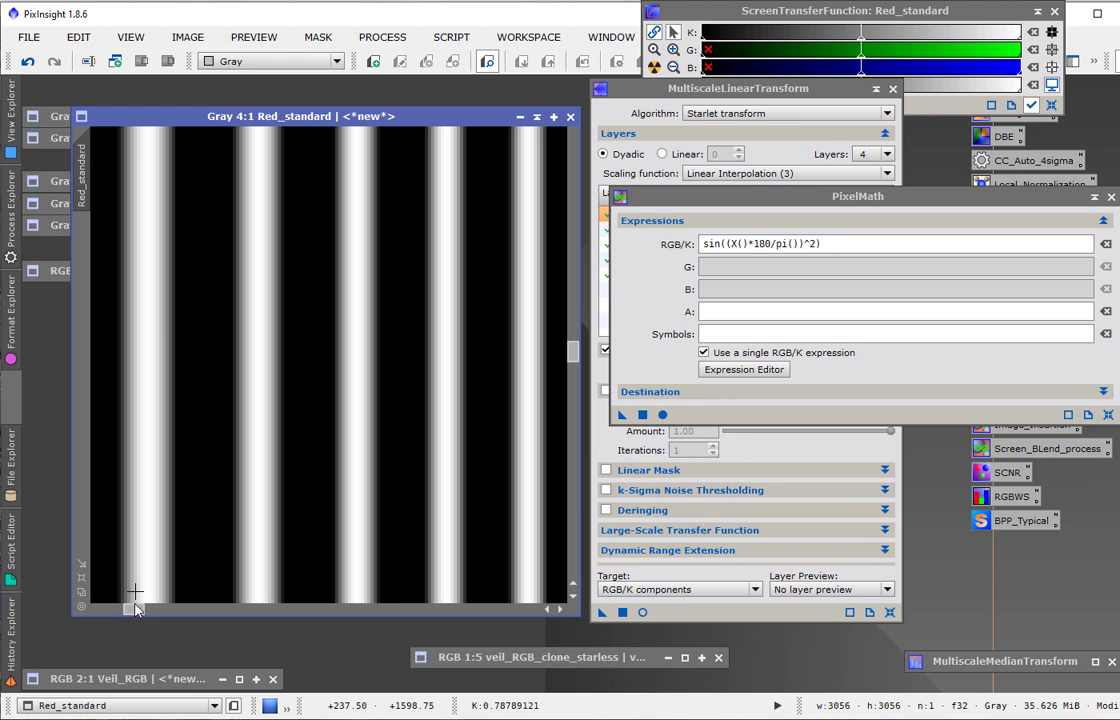
{"action": "left_click_drag", "start_coordinate": [130, 606], "coordinate": [82, 607]}
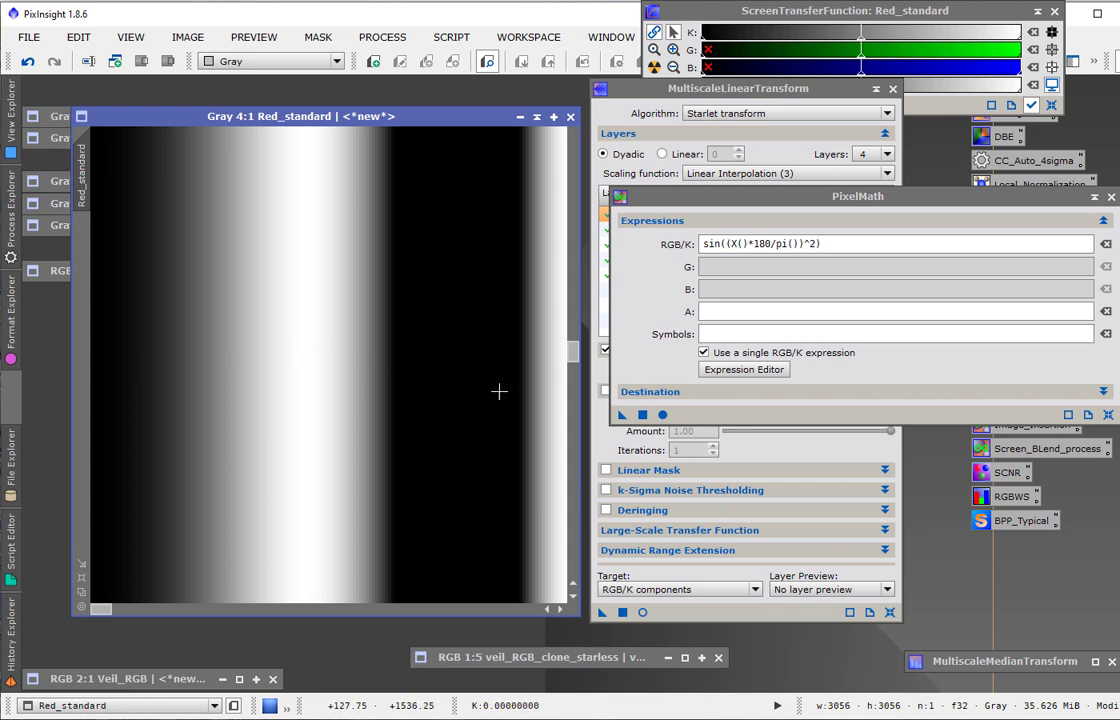
{"action": "scroll", "coordinate": [498, 393], "scroll_direction": "up", "scroll_amount": 1}
{"action": "scroll", "coordinate": [497, 393], "scroll_direction": "down", "scroll_amount": 3}
{"action": "scroll", "coordinate": [283, 400], "scroll_direction": "down", "scroll_amount": 1}
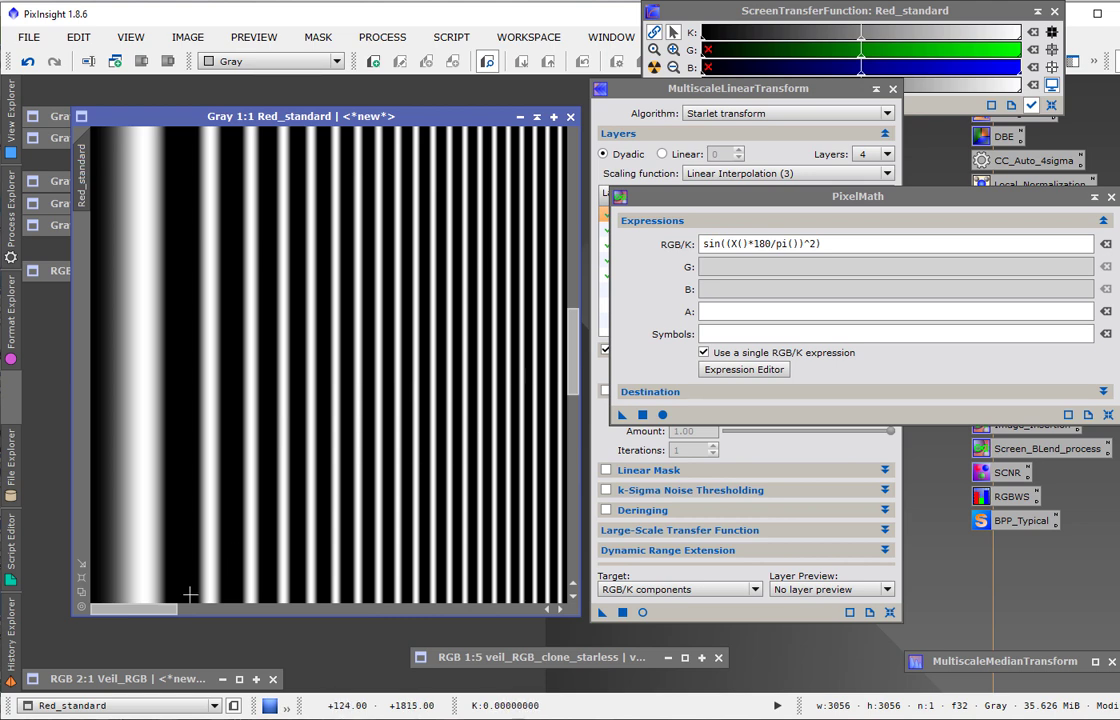
{"action": "left_click_drag", "start_coordinate": [172, 617], "coordinate": [250, 620]}
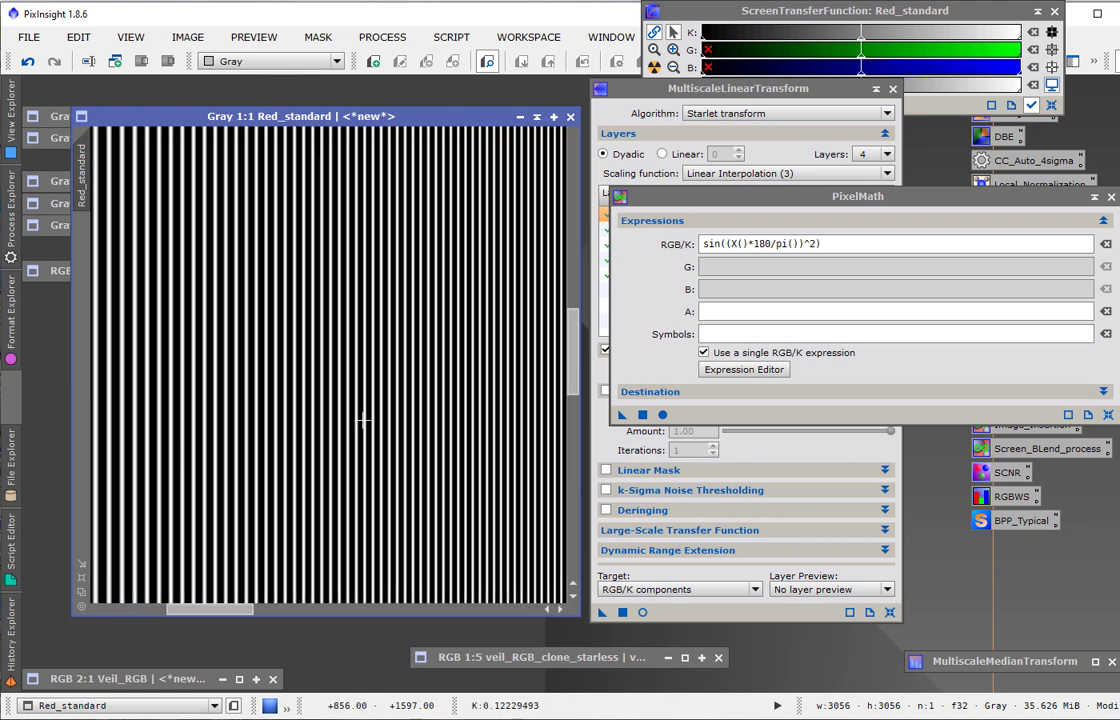
Step: Halve the frequency with sin(.5*(X()*180/pi())^2) and apply it to Red_standard
{"action": "left_click", "coordinate": [728, 243]}
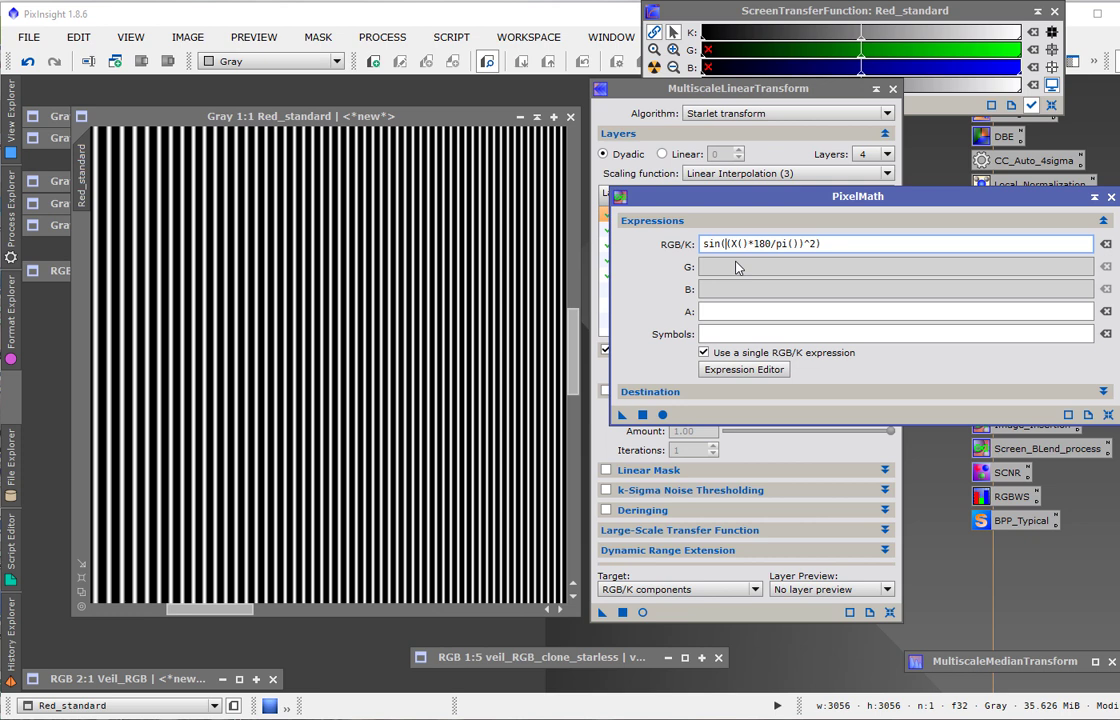
{"action": "type", "text": "*"}
{"action": "key", "text": "BackSpace"}
{"action": "type", "text": ".5*"}
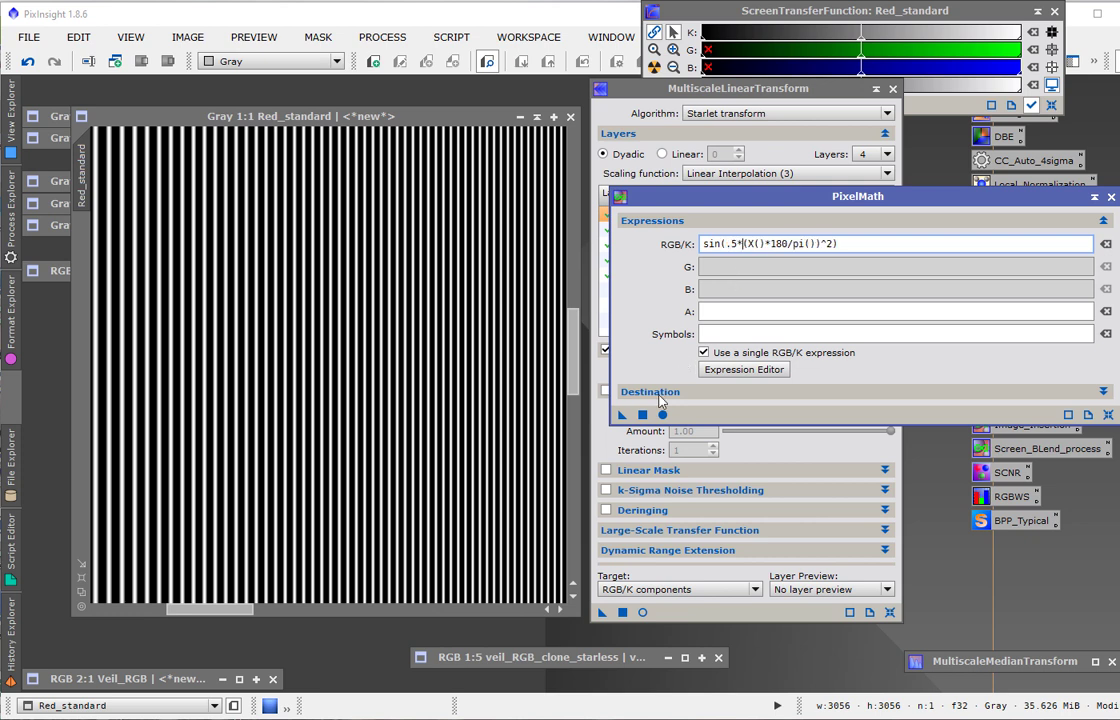
{"action": "left_click_drag", "start_coordinate": [621, 414], "coordinate": [465, 440]}
{"action": "left_click_drag", "start_coordinate": [240, 615], "coordinate": [92, 520]}
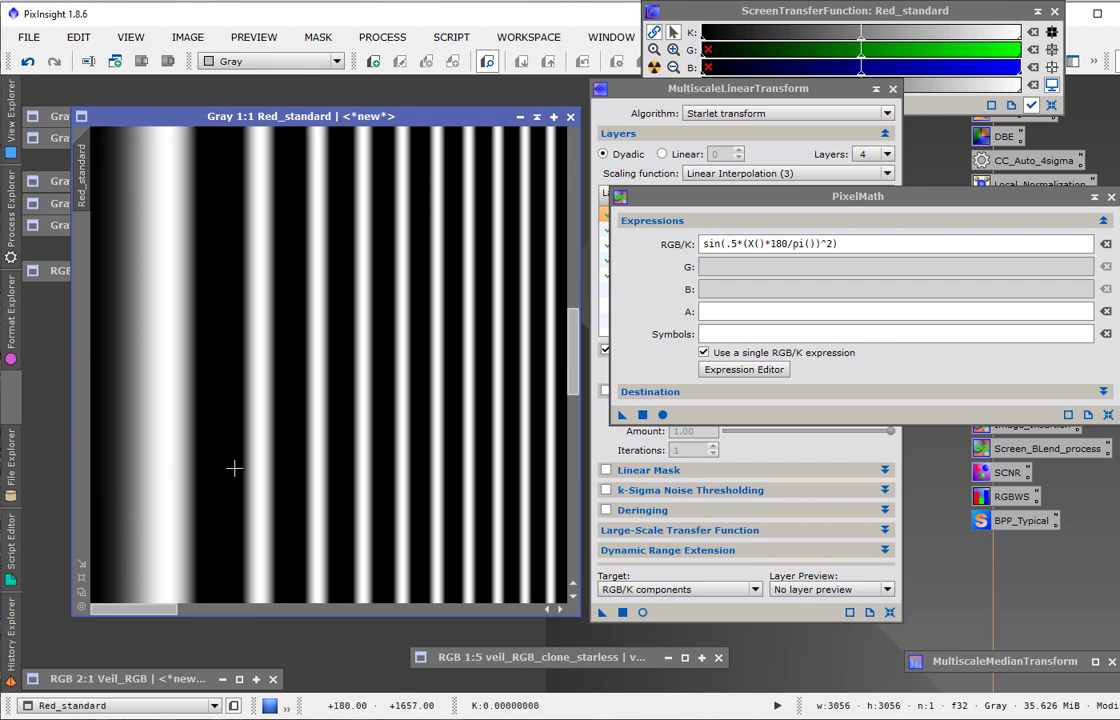
{"action": "scroll", "coordinate": [490, 415], "scroll_direction": "up", "scroll_amount": 1}
{"action": "scroll", "coordinate": [485, 420], "scroll_direction": "down", "scroll_amount": 4}
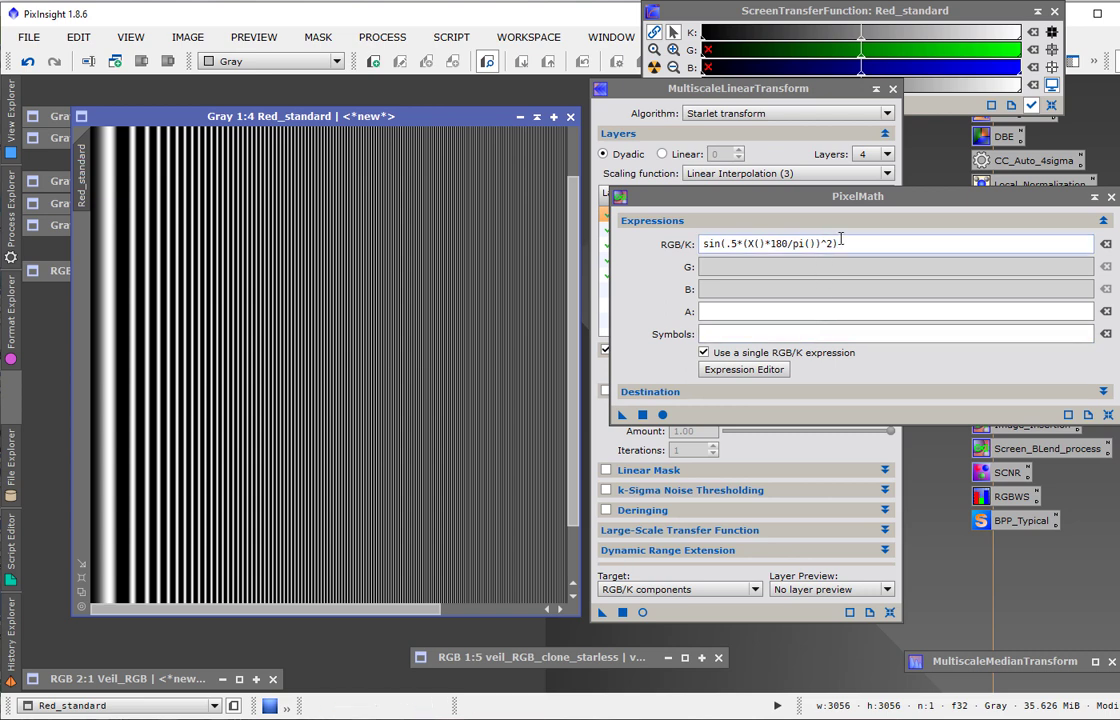
Step: Append '+' and a copy of the sine term, changing its X() to Y()
{"action": "left_click_drag", "start_coordinate": [845, 243], "coordinate": [702, 245]}
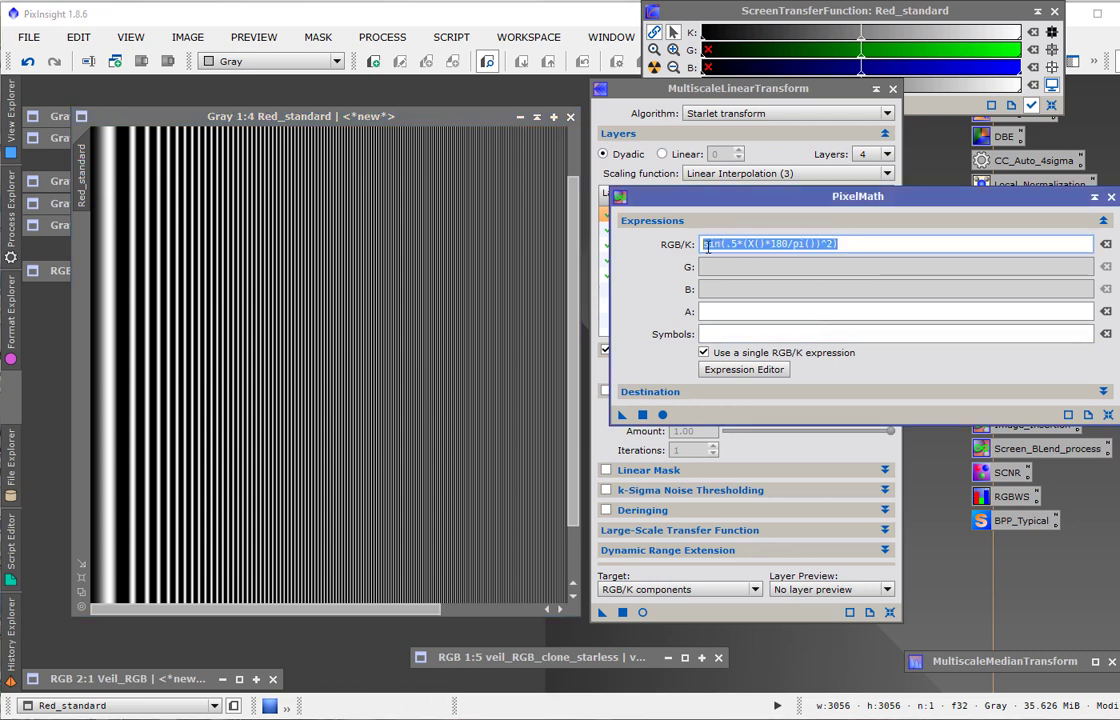
{"action": "right_click", "coordinate": [715, 247]}
{"action": "left_click", "coordinate": [752, 336]}
{"action": "left_click", "coordinate": [855, 243]}
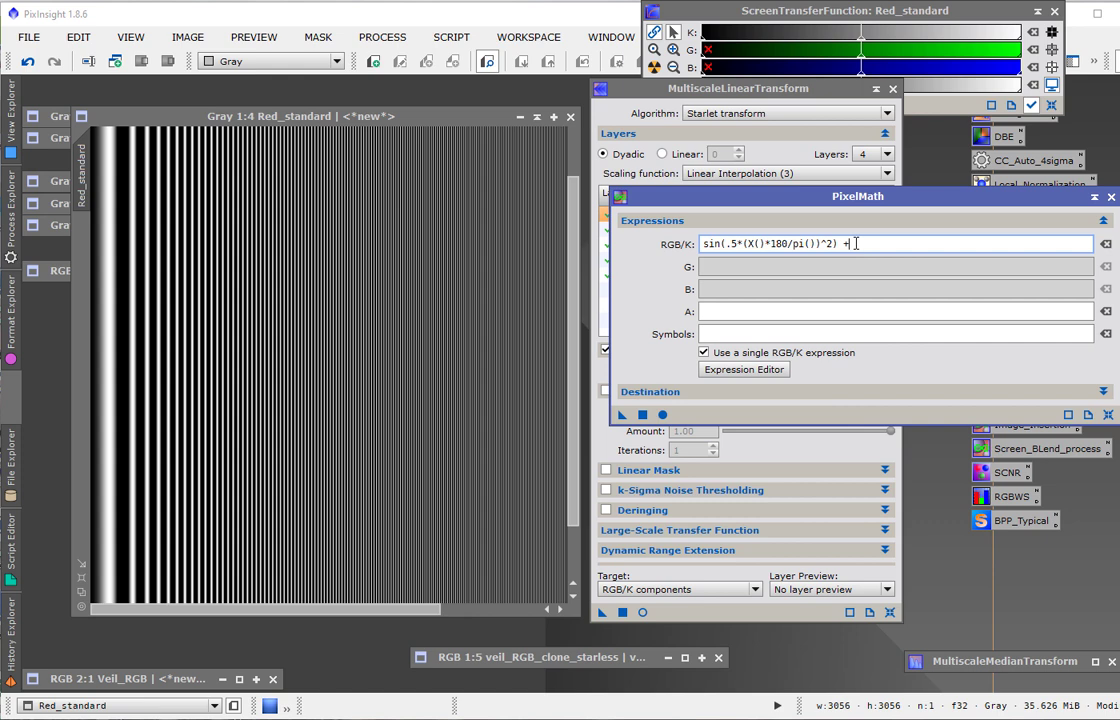
{"action": "type", "text": "+"}
{"action": "key", "text": "ctrl+v"}
{"action": "left_click", "coordinate": [899, 243]}
{"action": "key", "text": "BackSpace"}
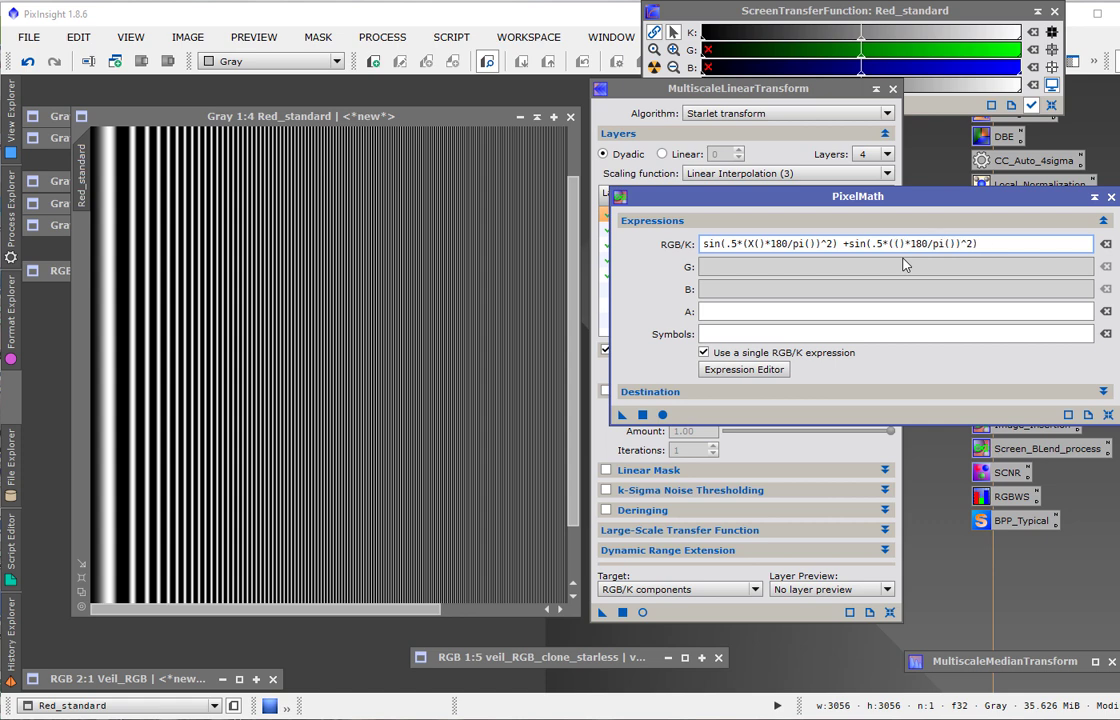
{"action": "type", "text": "Y"}
{"action": "key", "text": "BackSpace"}
Step: Apply the X-plus-Y sine expression to Red_standard, inspect the blob grid up close, and zoom back to 1:3
{"action": "left_click_drag", "start_coordinate": [563, 418], "coordinate": [314, 420]}
{"action": "scroll", "coordinate": [245, 350], "scroll_direction": "up", "scroll_amount": 4}
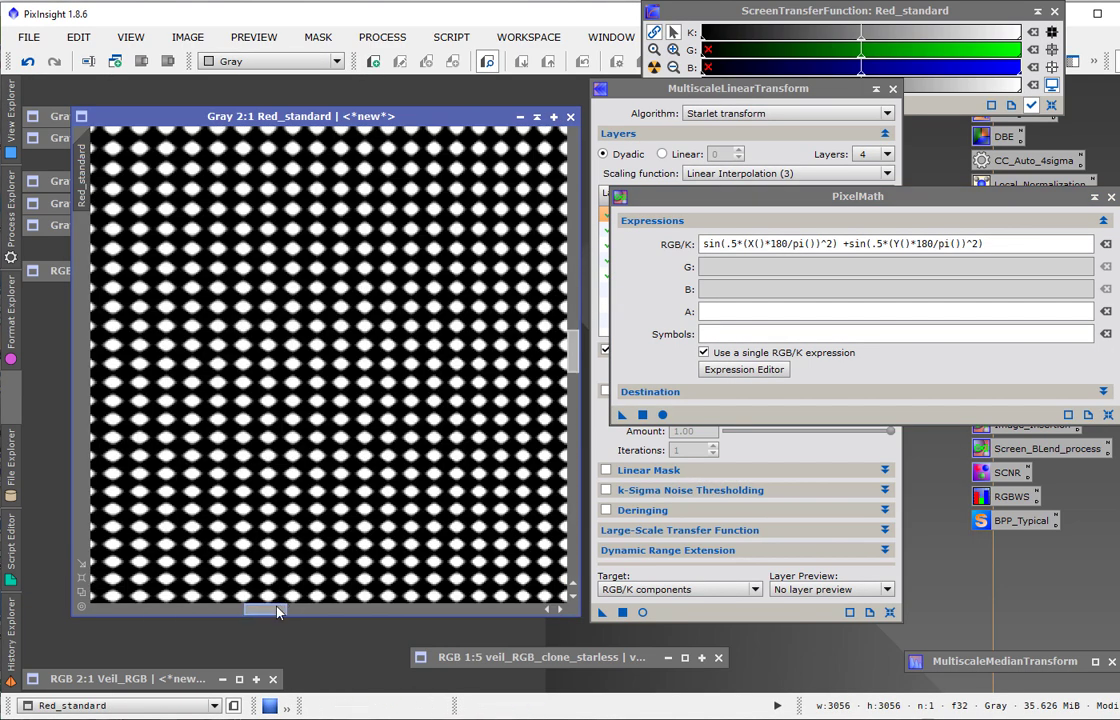
{"action": "left_click_drag", "start_coordinate": [268, 609], "coordinate": [173, 612]}
{"action": "left_click_drag", "start_coordinate": [575, 360], "coordinate": [598, 227]}
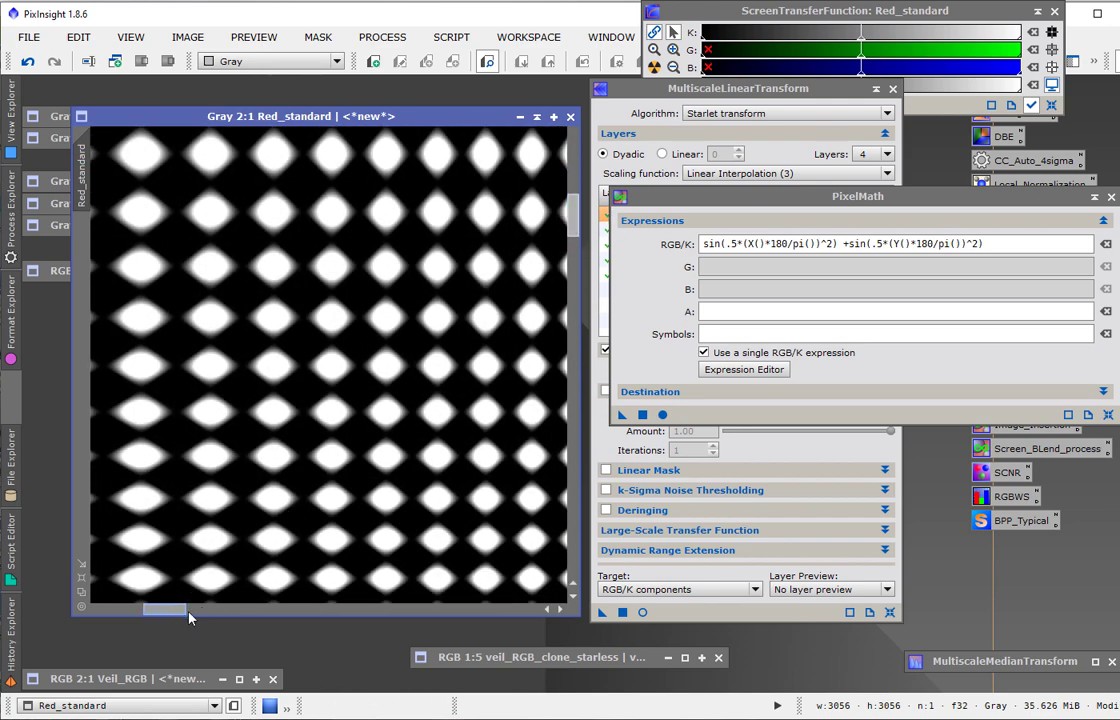
{"action": "left_click_drag", "start_coordinate": [188, 613], "coordinate": [255, 613]}
{"action": "scroll", "coordinate": [295, 445], "scroll_direction": "up", "scroll_amount": 2}
{"action": "scroll", "coordinate": [296, 449], "scroll_direction": "down", "scroll_amount": 1}
{"action": "scroll", "coordinate": [296, 449], "scroll_direction": "down", "scroll_amount": 4}
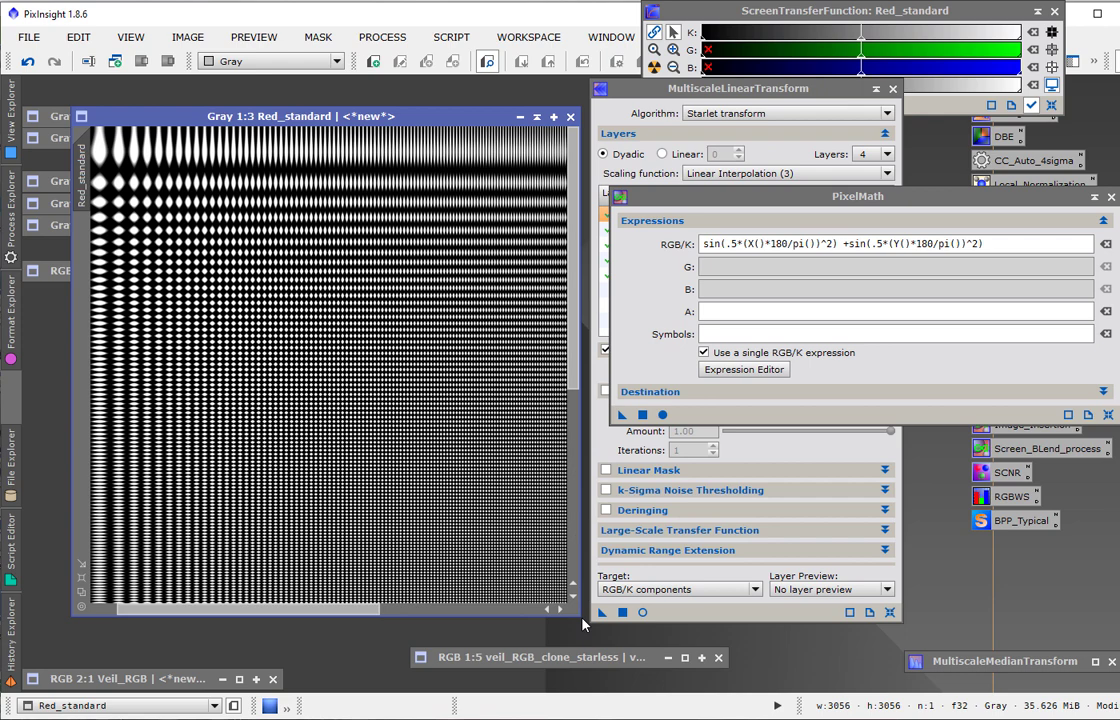
Step: Disable the residual and layers 4, 1 and 2, leaving only layer 3 (scale 4) active
{"action": "left_click", "coordinate": [680, 90]}
{"action": "left_click", "coordinate": [610, 275]}
{"action": "left_click", "coordinate": [609, 259]}
{"action": "left_click", "coordinate": [609, 214]}
{"action": "left_click", "coordinate": [609, 229]}
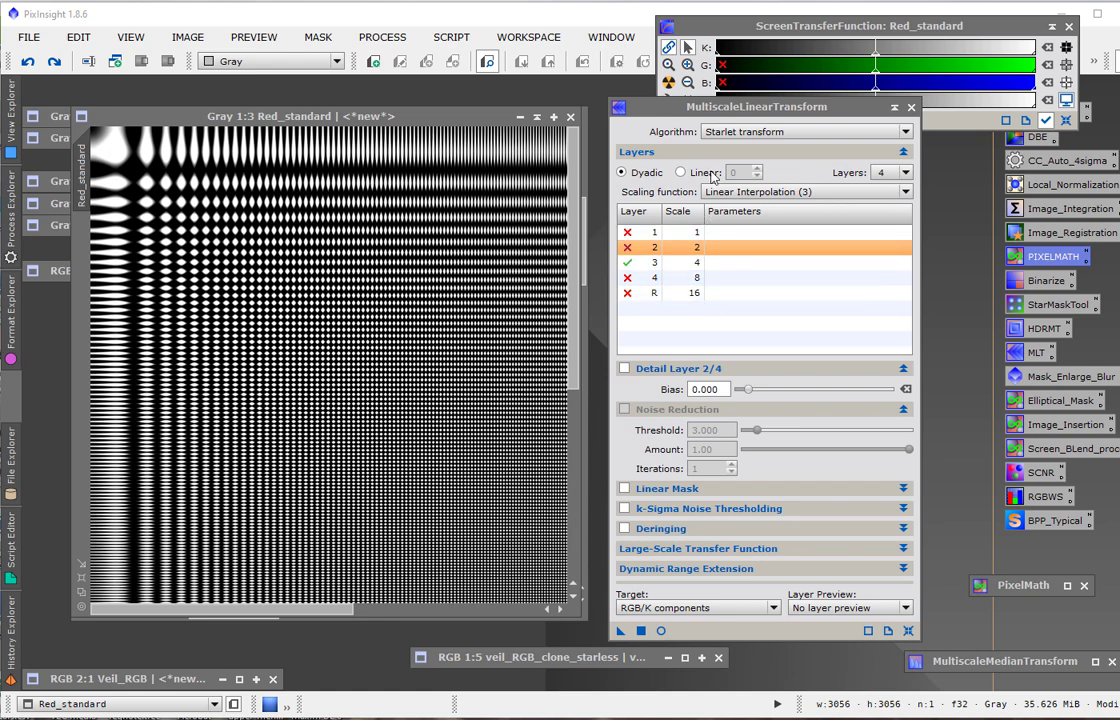
Step: Keep dyadic layer scaling in MultiscaleLinearTransform and set the layer count to 5
{"action": "left_click", "coordinate": [680, 172]}
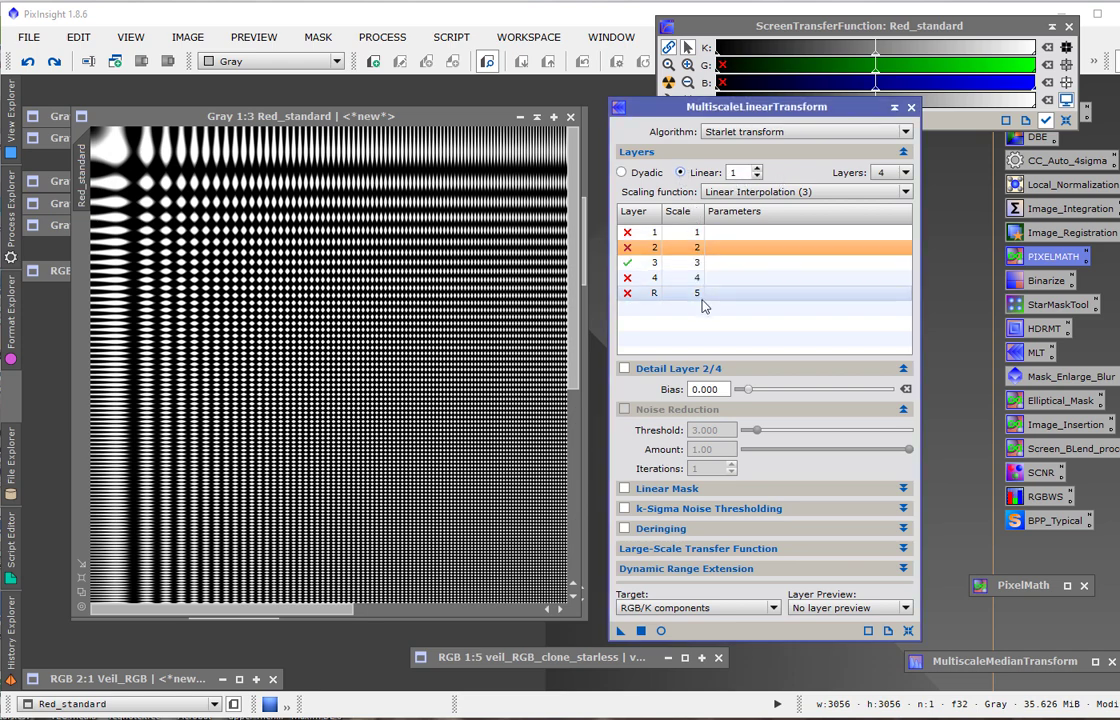
{"action": "left_click", "coordinate": [621, 172]}
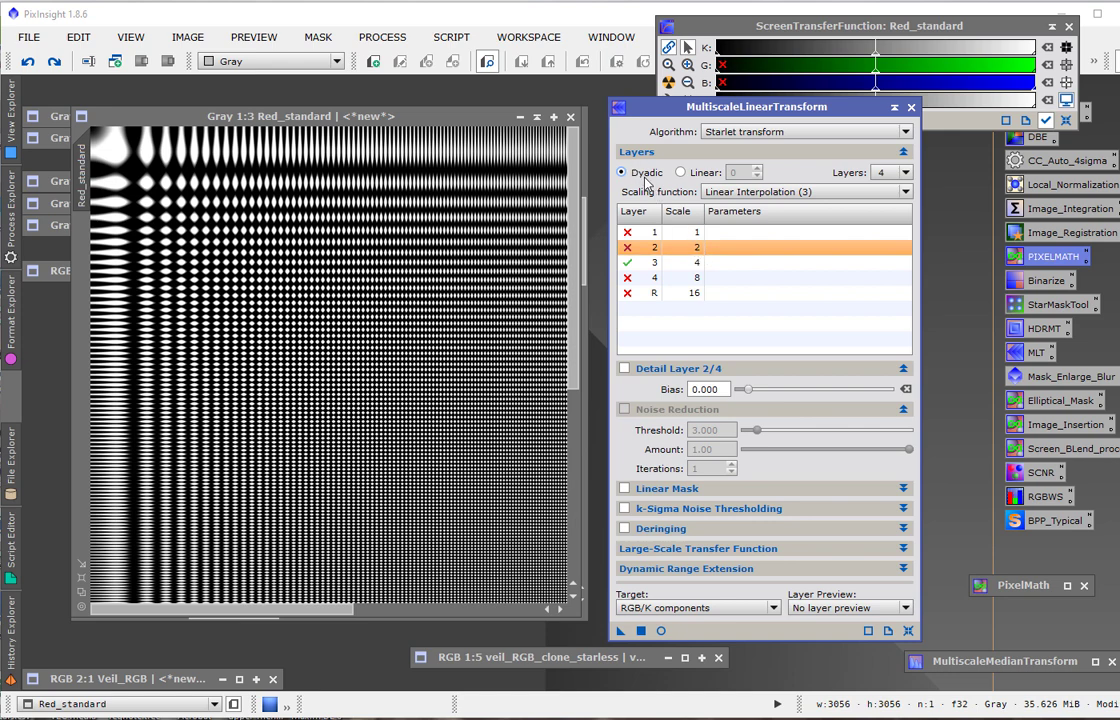
{"action": "mouse_move", "coordinate": [716, 179]}
{"action": "left_click", "coordinate": [905, 173]}
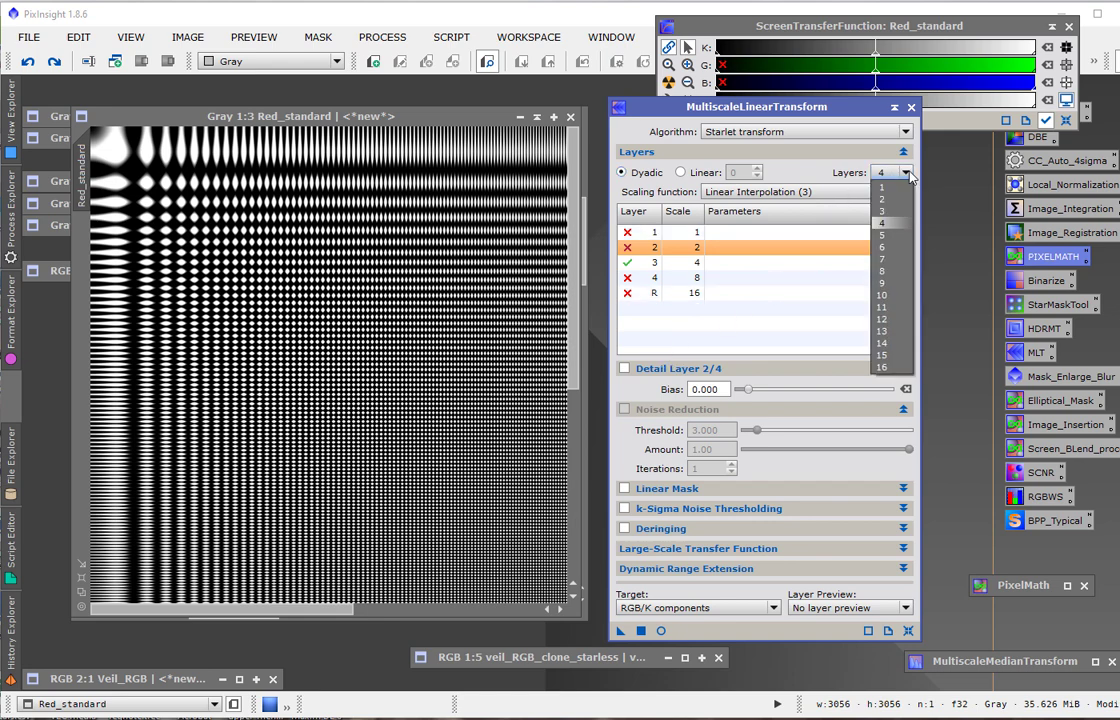
{"action": "left_click", "coordinate": [897, 235]}
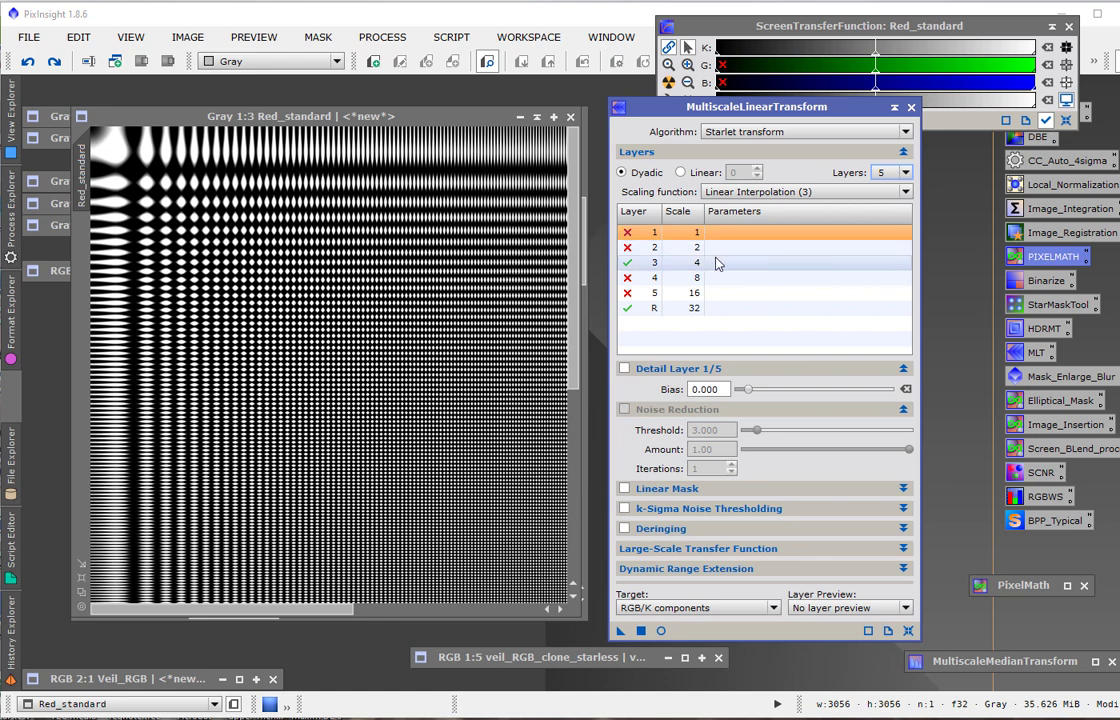
Step: Disable layer 3, enable layer 4 (scale 8) and disable the residual layer
{"action": "left_click", "coordinate": [628, 262]}
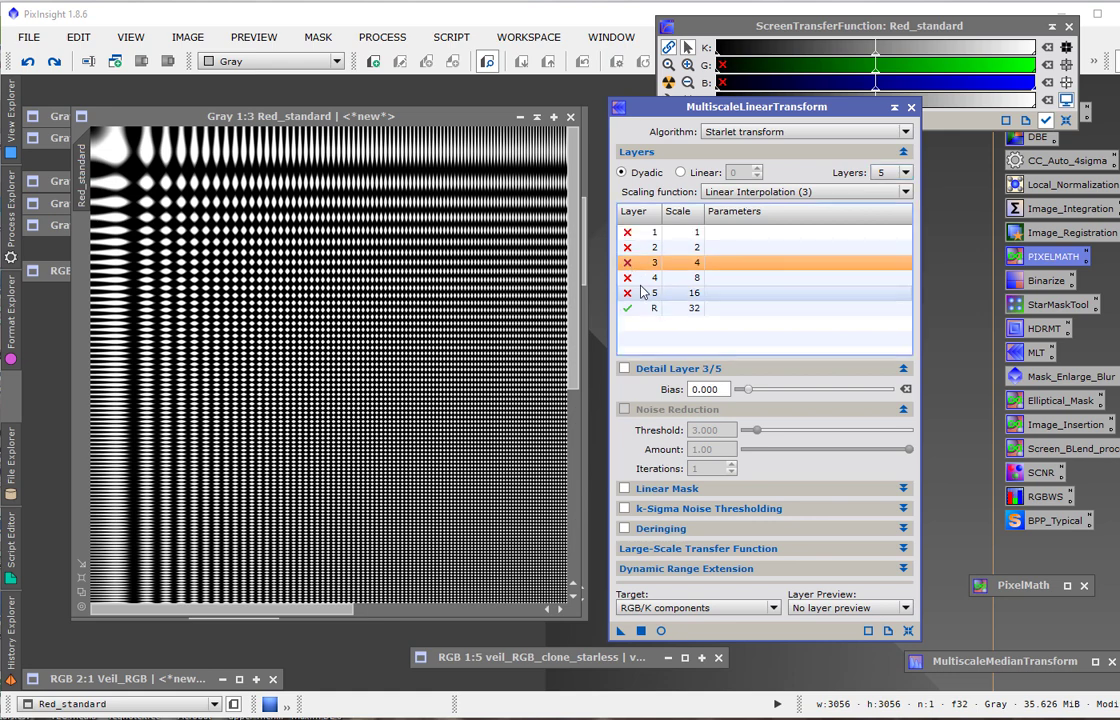
{"action": "left_click", "coordinate": [629, 279]}
{"action": "left_click", "coordinate": [628, 279]}
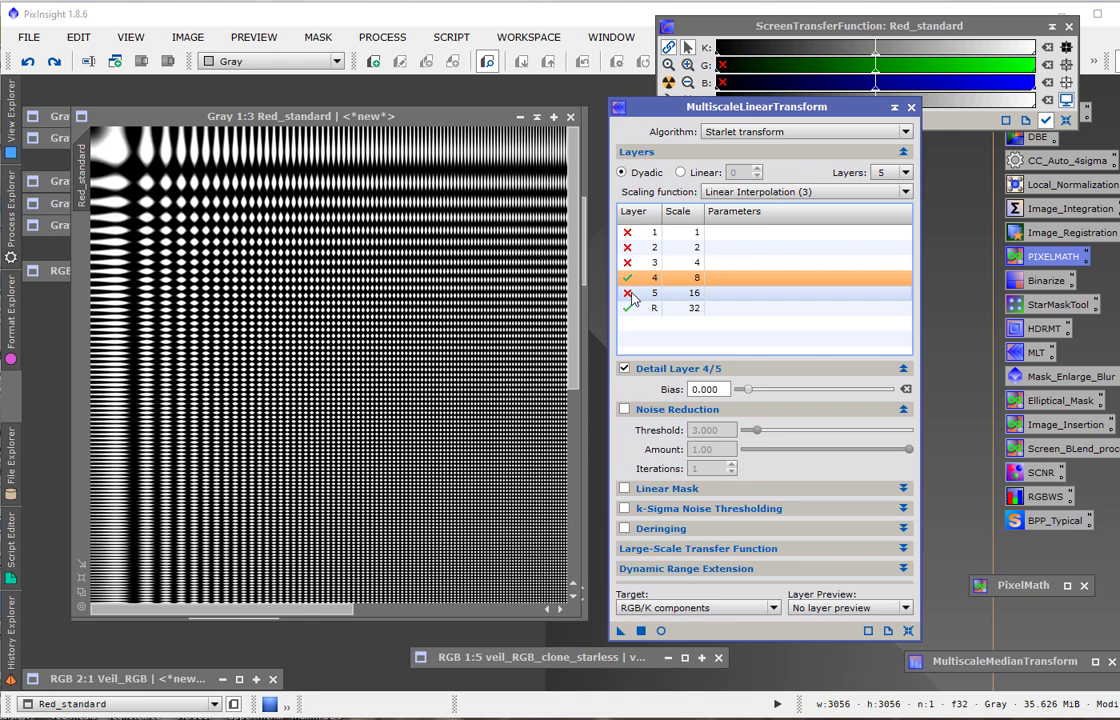
{"action": "left_click", "coordinate": [629, 308]}
{"action": "left_click", "coordinate": [629, 308]}
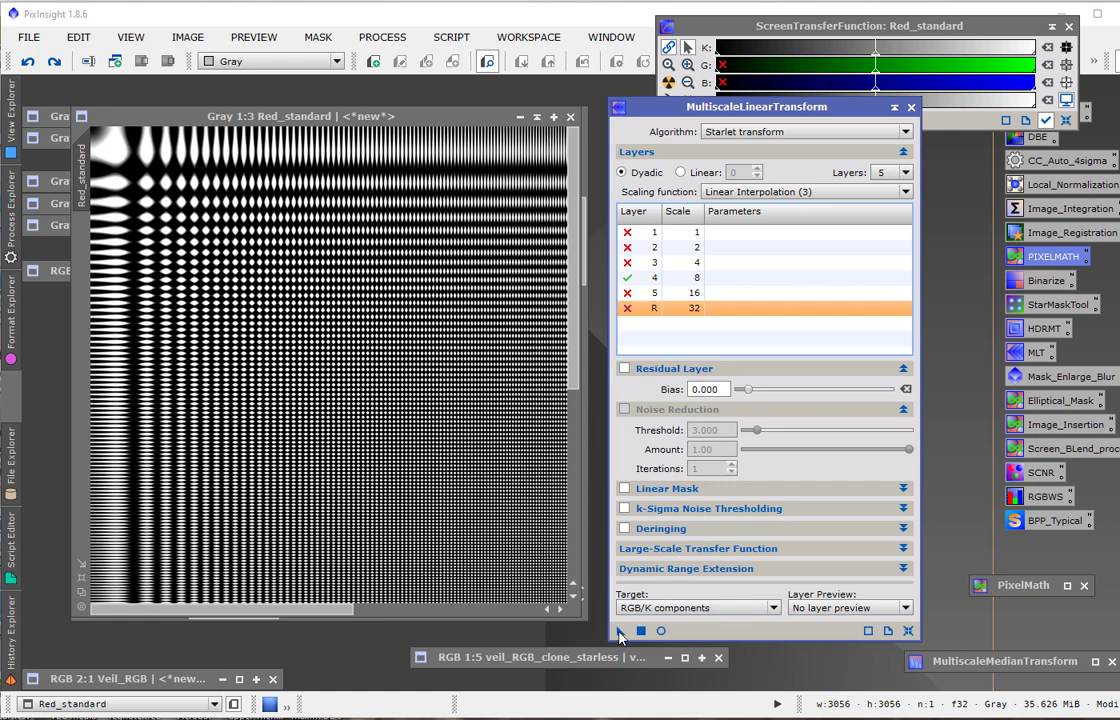
Step: Apply the scale-8-only MultiscaleLinearTransform to Red_standard and auto-stretch its display with ScreenTransferFunction
{"action": "left_click_drag", "start_coordinate": [618, 632], "coordinate": [470, 482]}
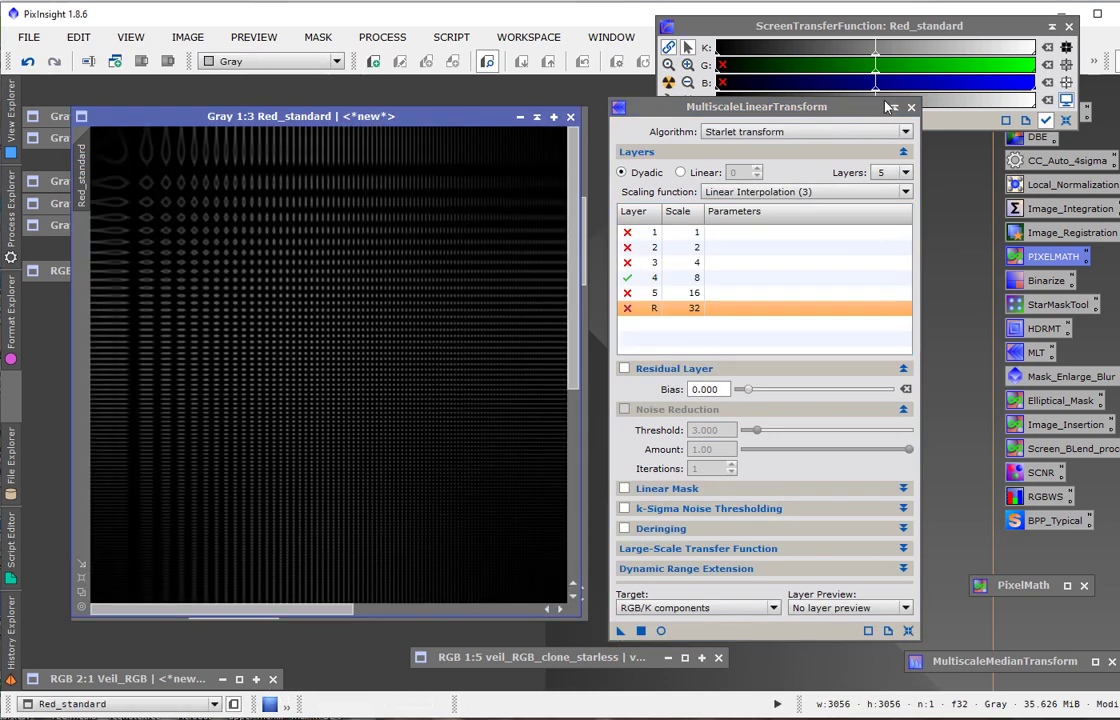
{"action": "left_click", "coordinate": [668, 83]}
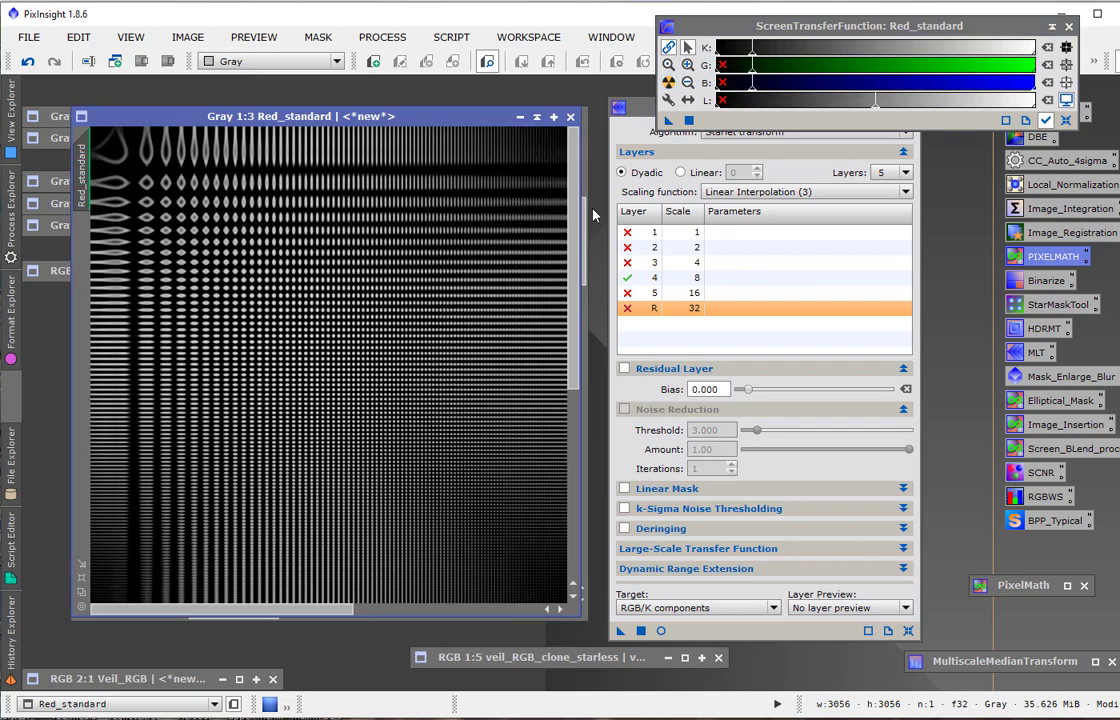
{"action": "scroll", "coordinate": [360, 450], "scroll_direction": "up", "scroll_amount": 1}
{"action": "scroll", "coordinate": [373, 467], "scroll_direction": "down", "scroll_amount": 3}
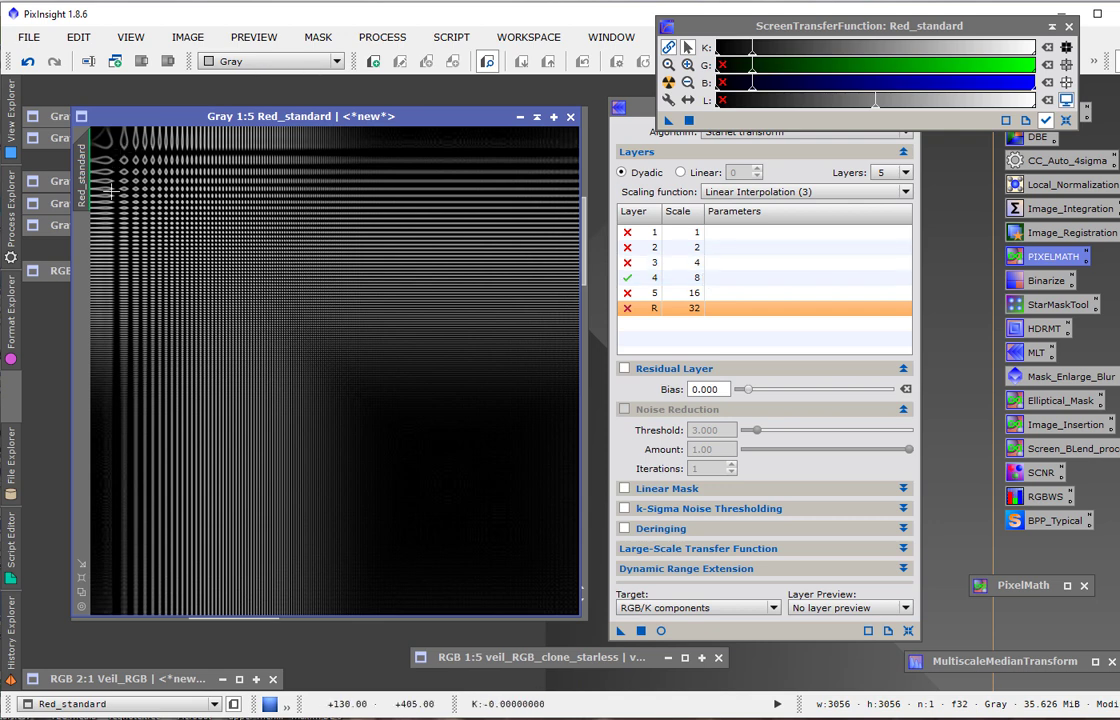
Step: Zoom in on the filtered grid, then clone it as Red_standard_clone1 and place it over the original
{"action": "scroll", "coordinate": [207, 270], "scroll_direction": "up", "scroll_amount": 6}
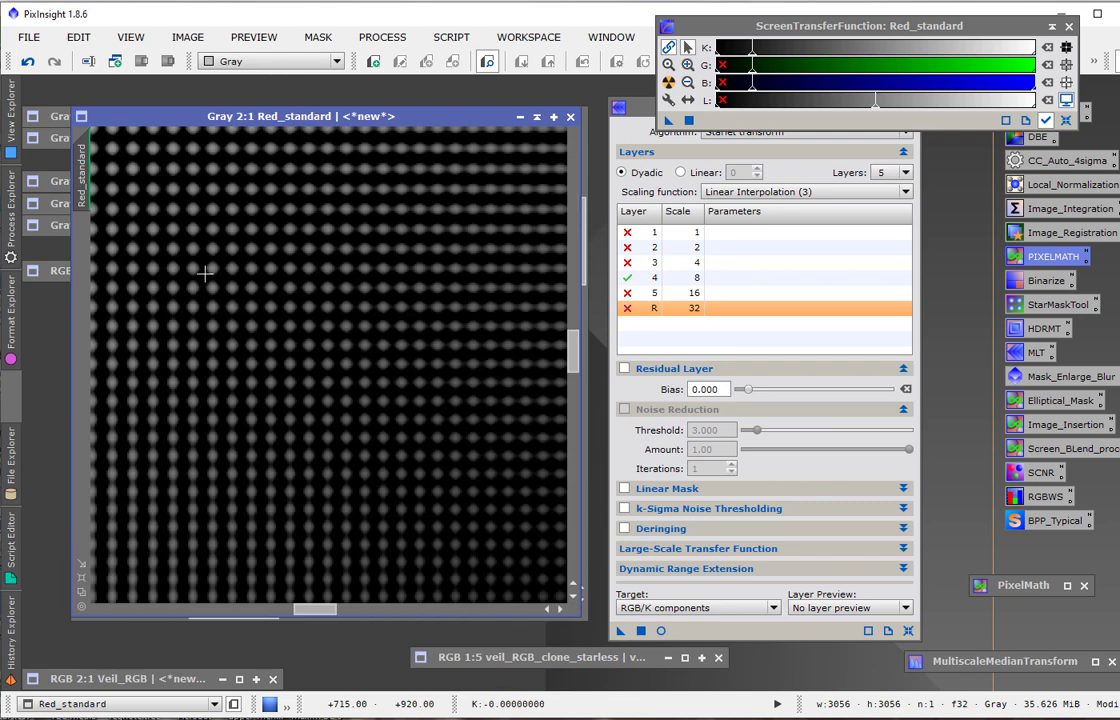
{"action": "left_click_drag", "start_coordinate": [315, 609], "coordinate": [228, 609]}
{"action": "left_click_drag", "start_coordinate": [575, 350], "coordinate": [583, 290]}
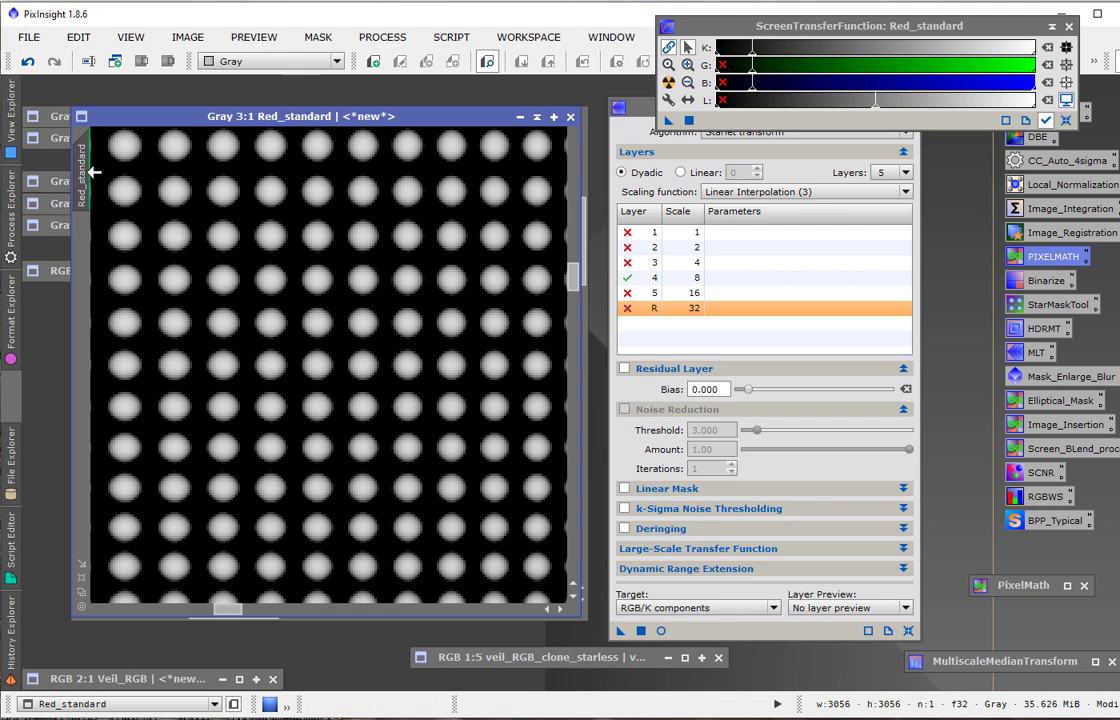
{"action": "left_click_drag", "start_coordinate": [86, 168], "coordinate": [855, 395]}
{"action": "left_click_drag", "start_coordinate": [1010, 420], "coordinate": [172, 147]}
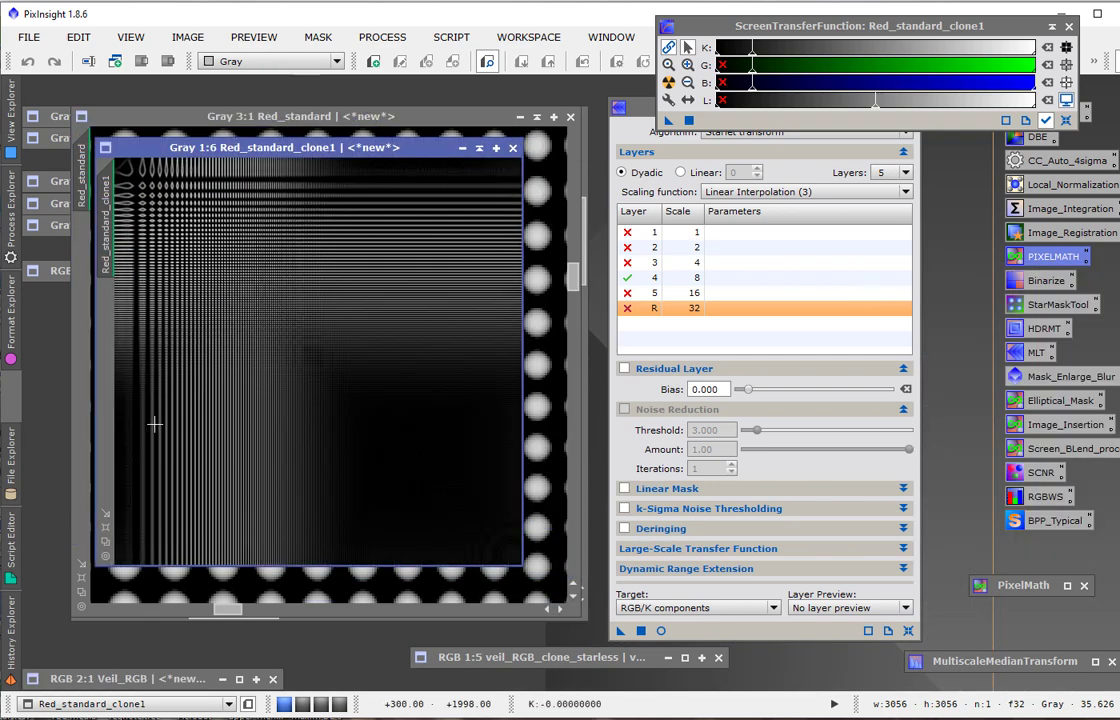
Step: Inspect the dot grid in Red_standard_clone up close, then move its window right to uncover Red_standard
{"action": "left_click", "coordinate": [83, 585]}
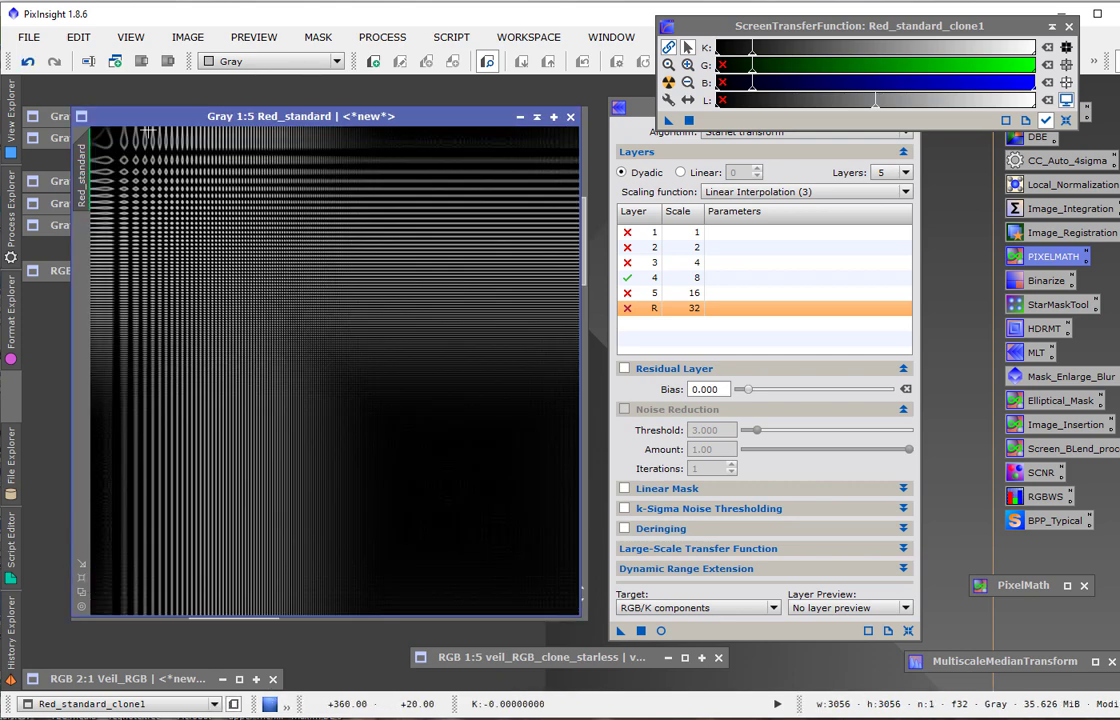
{"action": "left_click", "coordinate": [191, 495]}
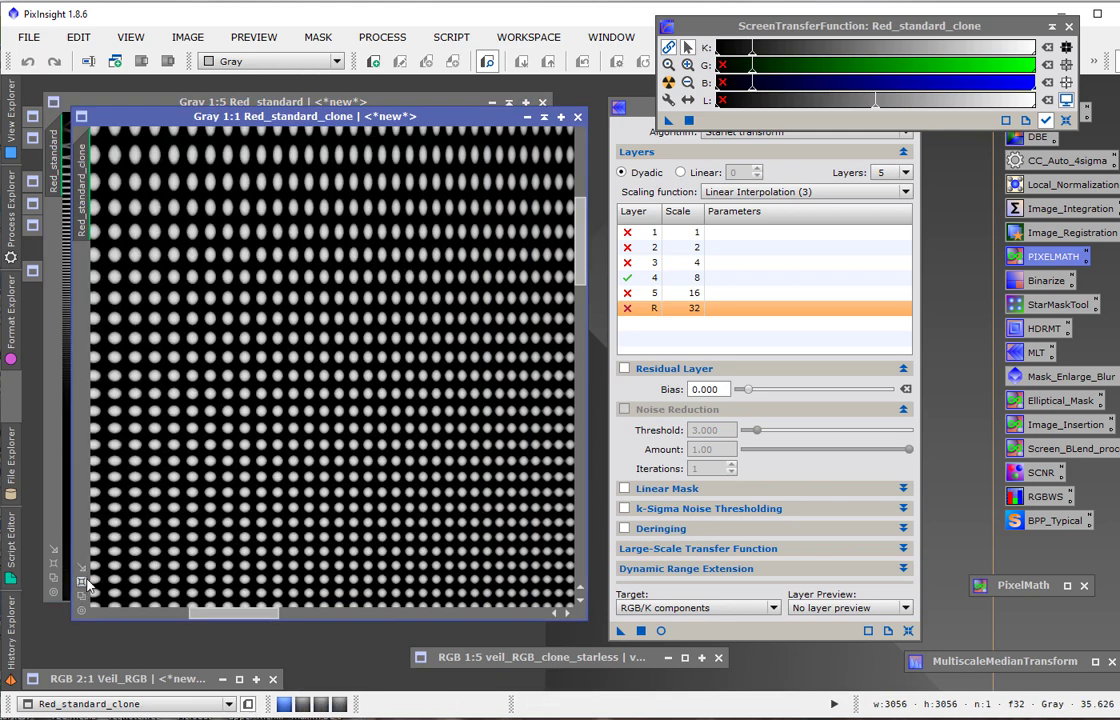
{"action": "scroll", "coordinate": [253, 425], "scroll_direction": "down", "scroll_amount": 4}
{"action": "scroll", "coordinate": [253, 425], "scroll_direction": "up", "scroll_amount": 6}
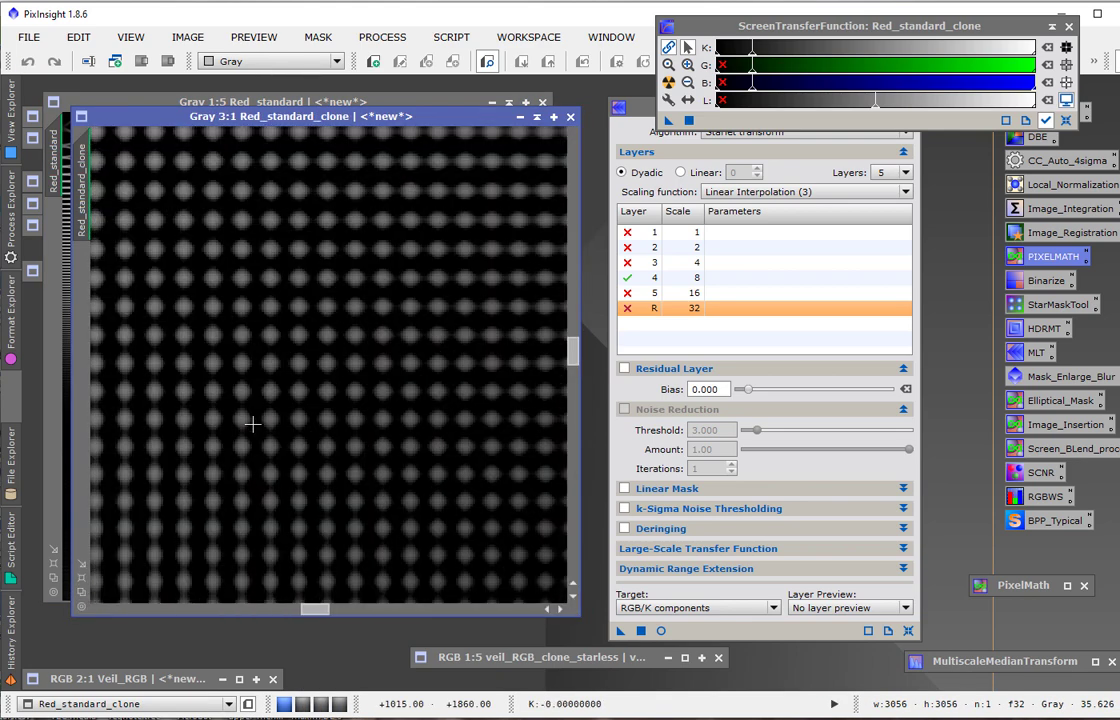
{"action": "left_click_drag", "start_coordinate": [573, 350], "coordinate": [576, 258]}
{"action": "mouse_move", "coordinate": [315, 608]}
{"action": "left_mouse_down"}
{"action": "mouse_move", "coordinate": [217, 606]}
{"action": "mouse_move", "coordinate": [230, 606]}
{"action": "left_mouse_up"}
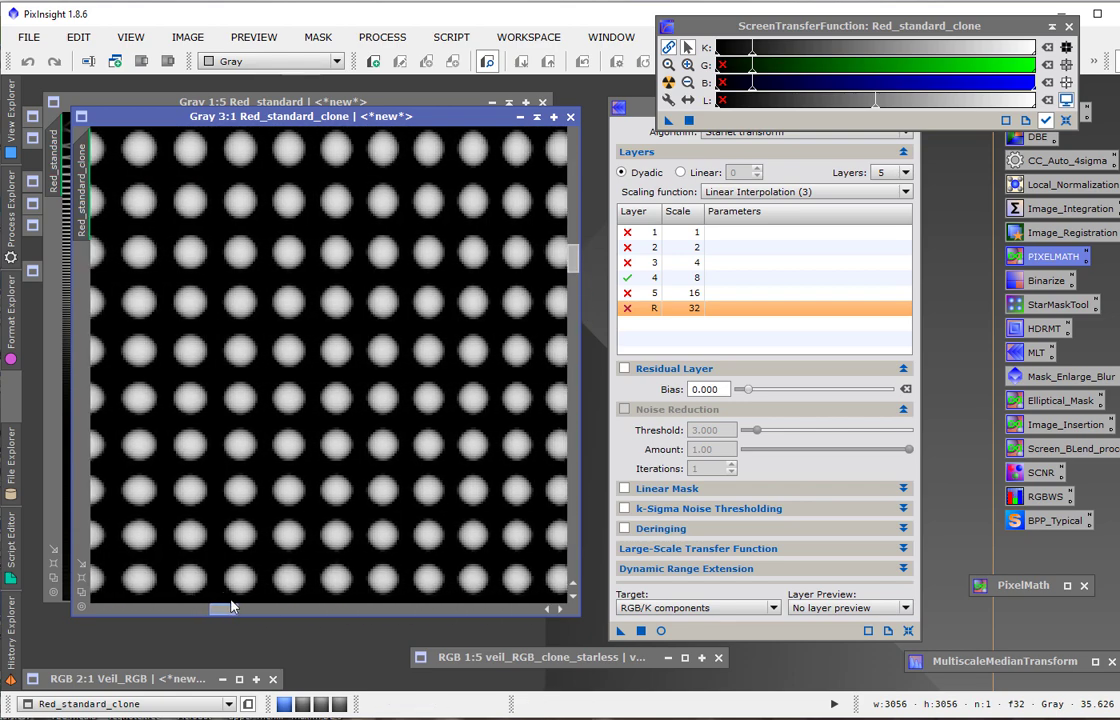
{"action": "left_click_drag", "start_coordinate": [576, 268], "coordinate": [577, 281]}
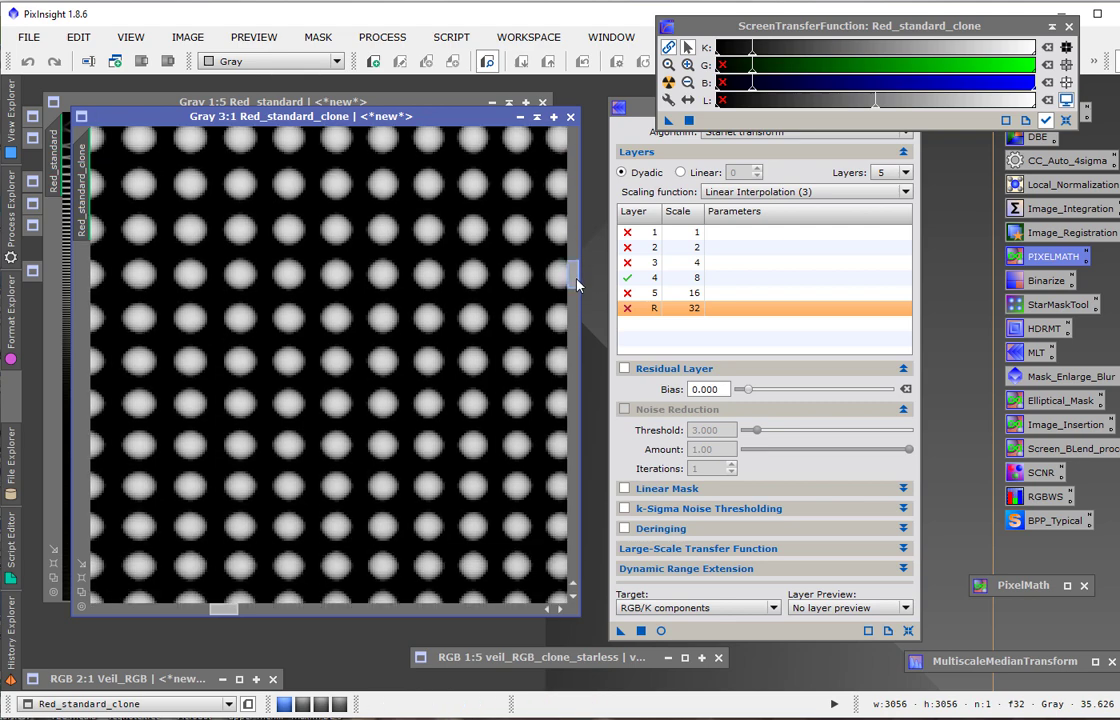
{"action": "left_click_drag", "start_coordinate": [295, 117], "coordinate": [886, 204]}
Step: Reset Red_standard's display stretch, switch to linear layer scaling and disable layer 4
{"action": "left_click", "coordinate": [493, 162]}
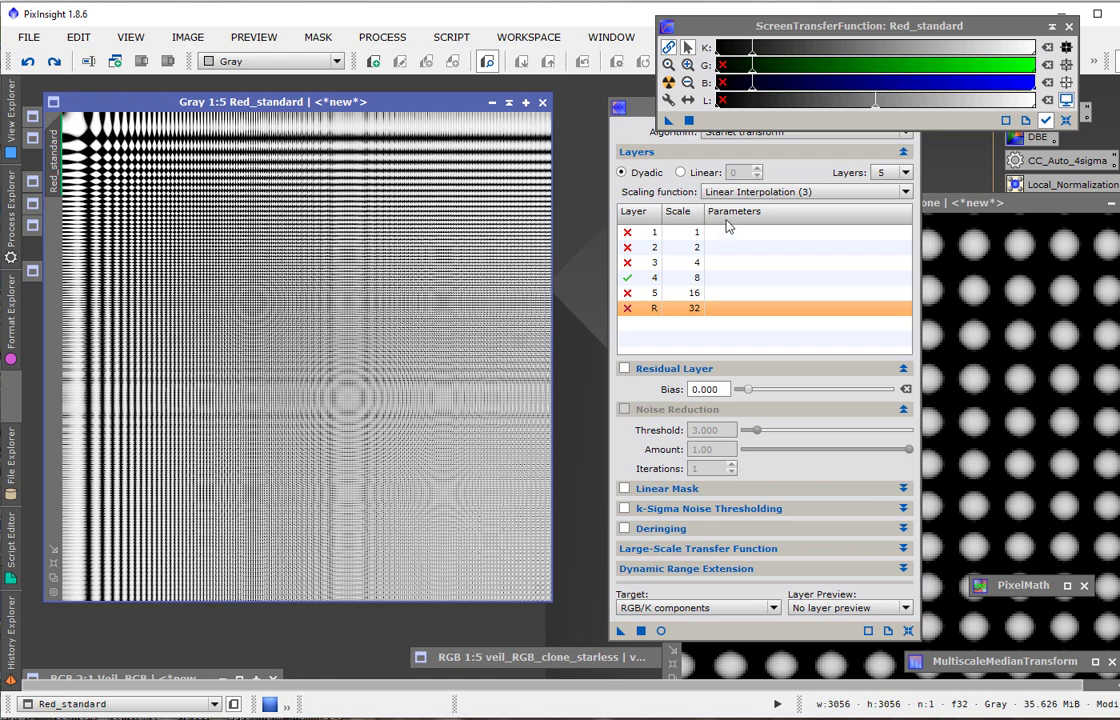
{"action": "left_click", "coordinate": [1064, 120]}
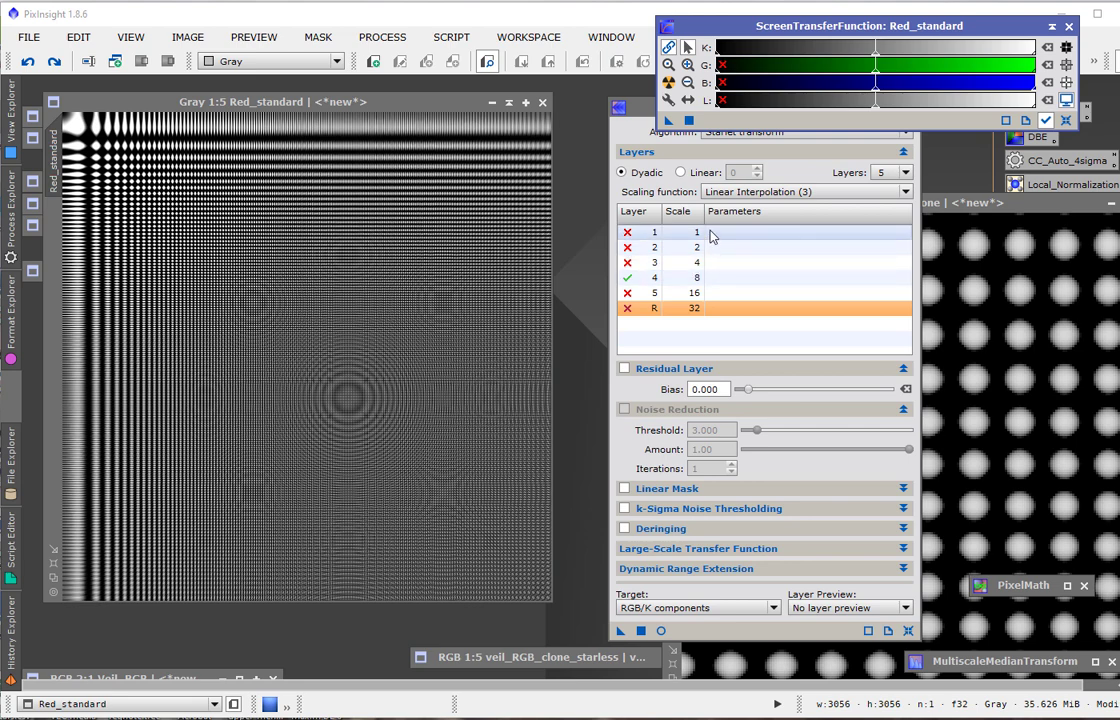
{"action": "left_click", "coordinate": [681, 173]}
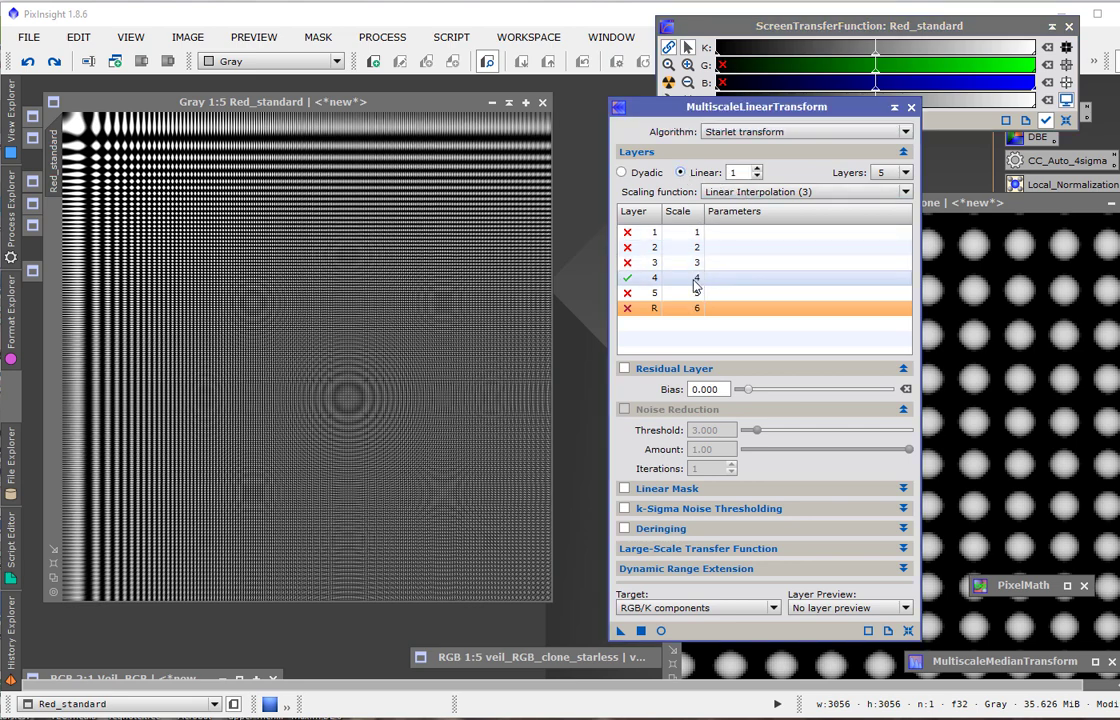
{"action": "left_click", "coordinate": [628, 277]}
Step: Set 8 layers and disable layer 7 and the residual, leaving only layer 8 enabled
{"action": "left_click", "coordinate": [903, 172]}
{"action": "left_click", "coordinate": [897, 276]}
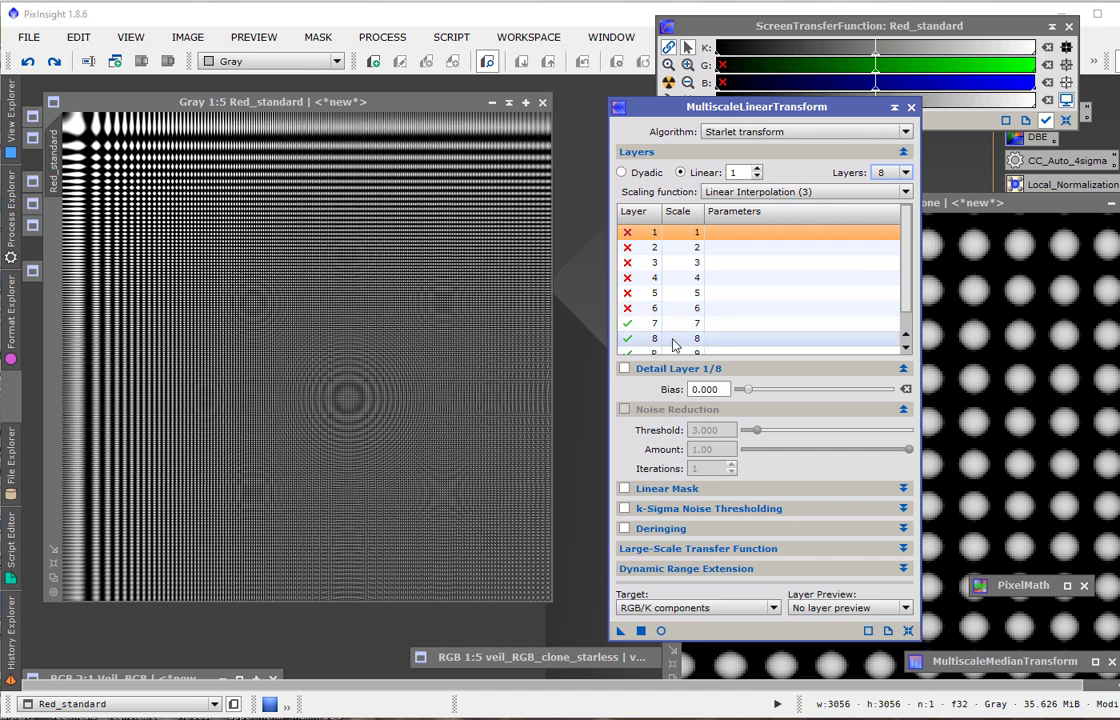
{"action": "scroll", "coordinate": [700, 290], "scroll_direction": "down", "scroll_amount": 1}
{"action": "left_click", "coordinate": [628, 310]}
{"action": "left_click", "coordinate": [628, 310]}
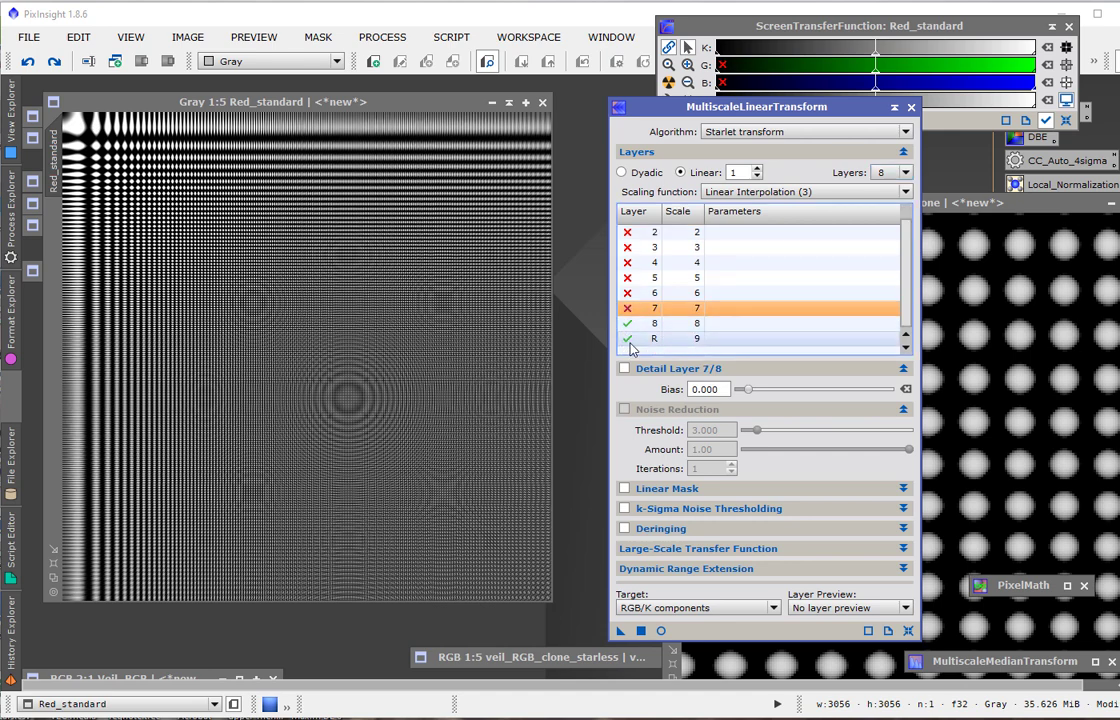
{"action": "left_click", "coordinate": [628, 339]}
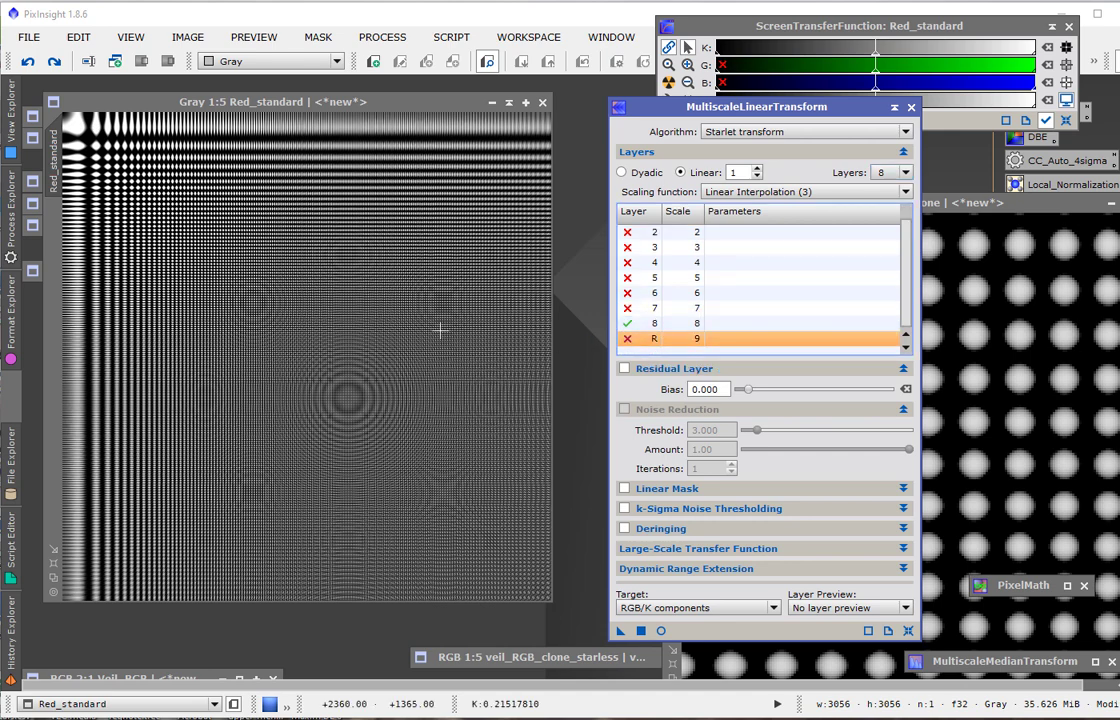